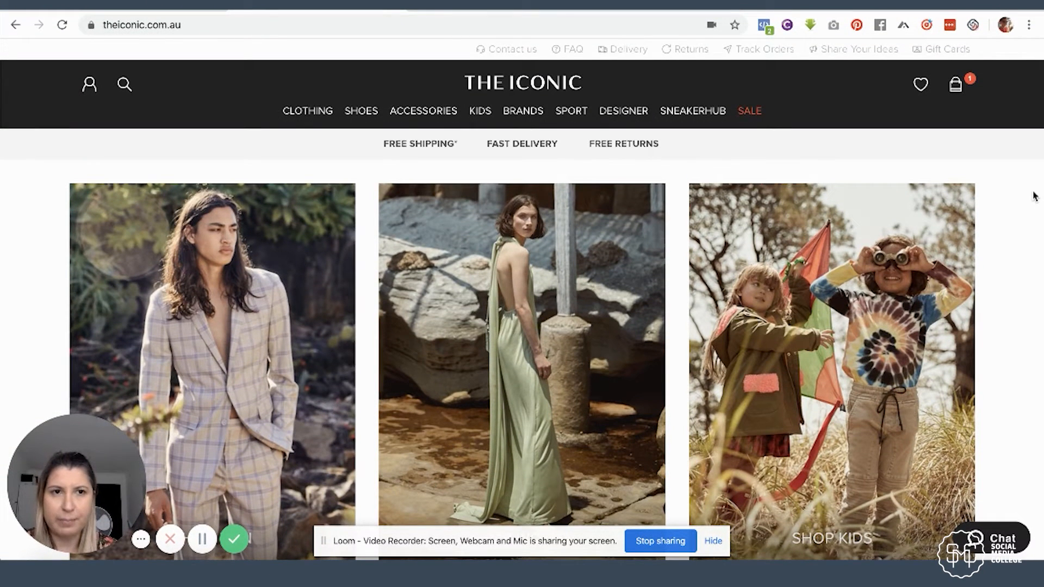
# Inspect the Facebook Pixel Helper results for The Iconic home page, including the PageView and Microdata Automatically Detected details
pyautogui.click(765, 25)
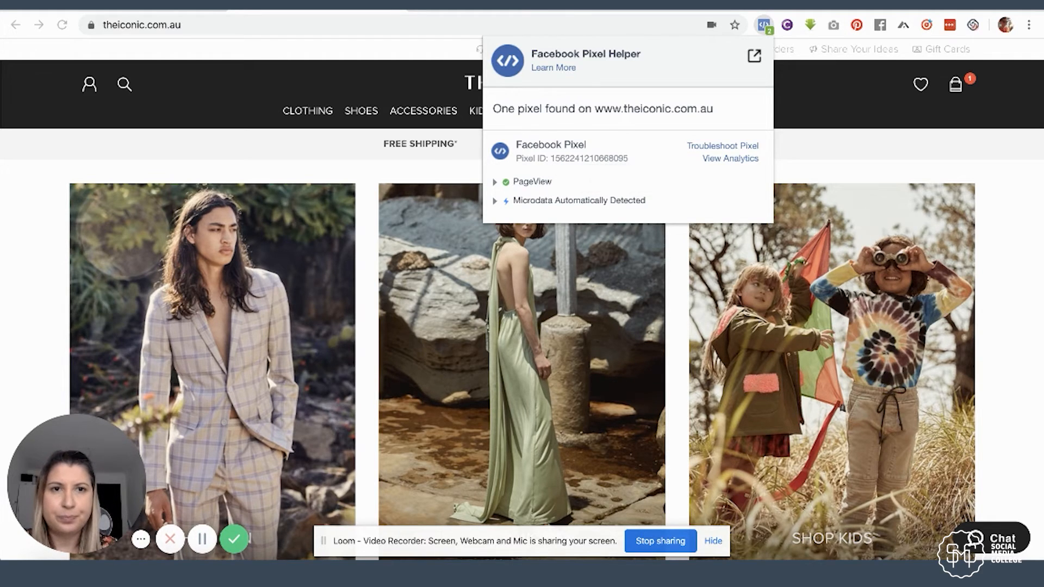
pyautogui.press('Escape')
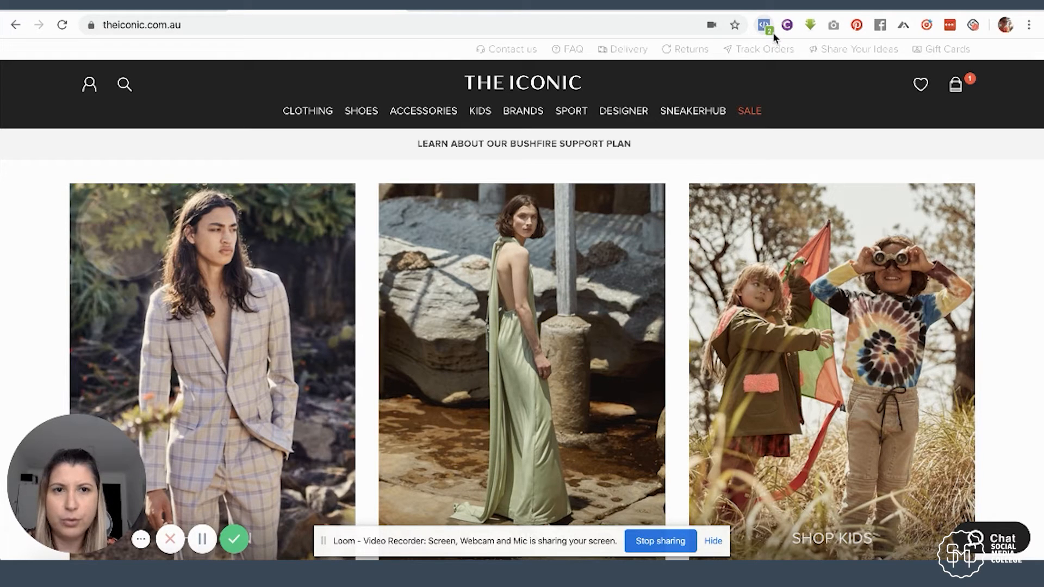
pyautogui.click(767, 27)
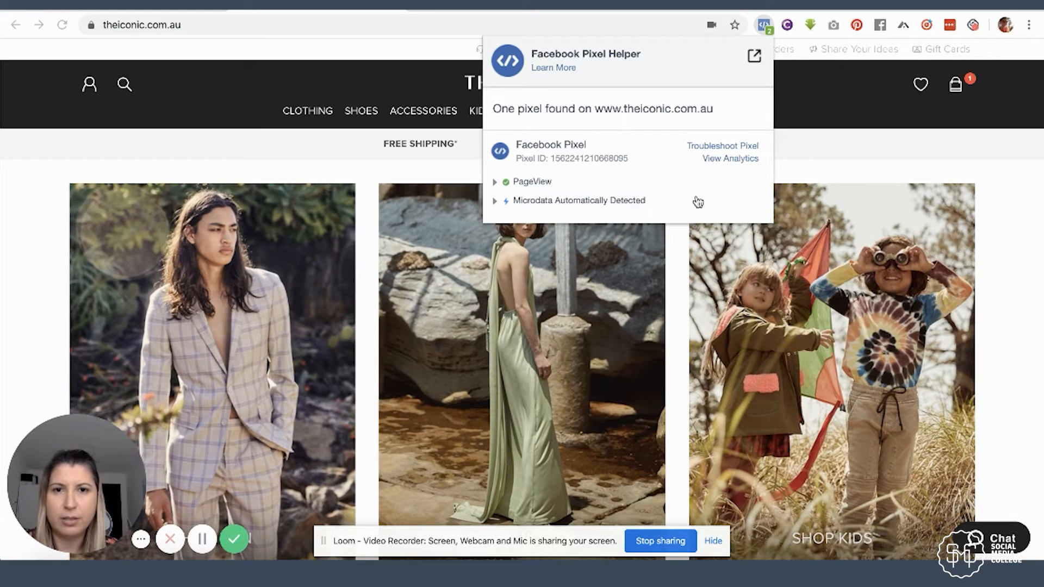
pyautogui.click(495, 182)
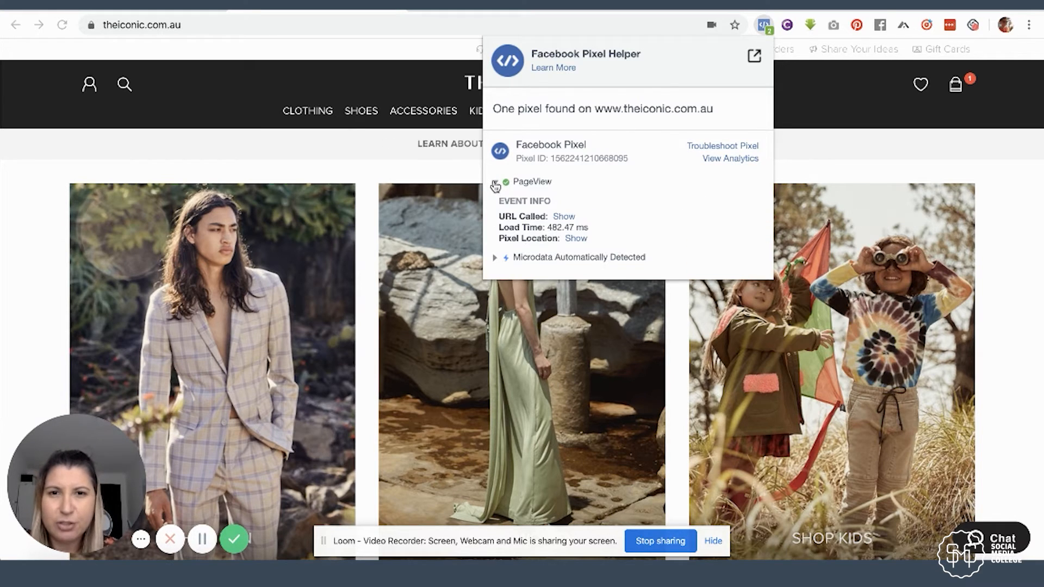
pyautogui.click(495, 259)
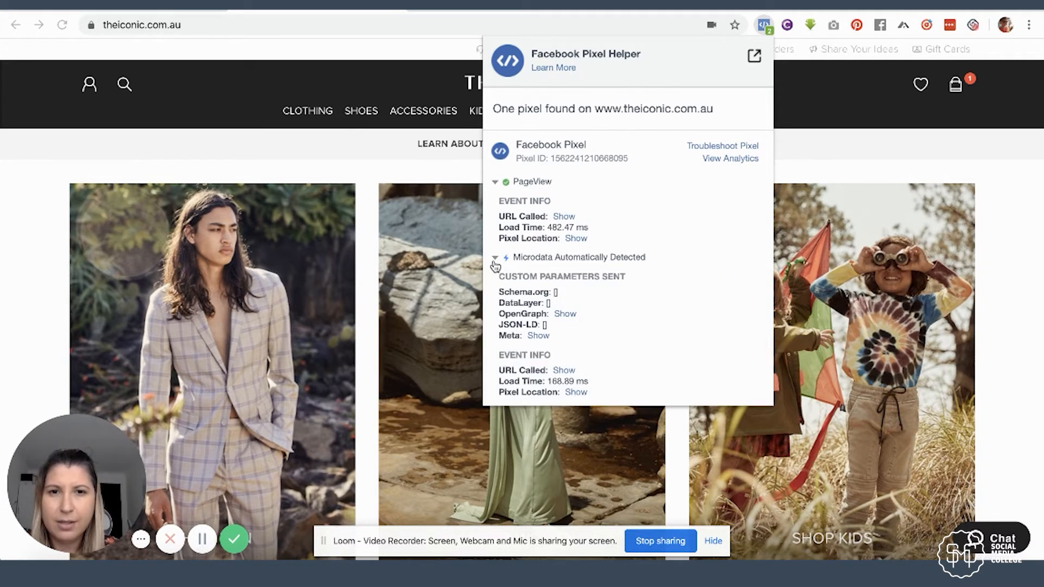
pyautogui.click(495, 184)
pyautogui.click(494, 203)
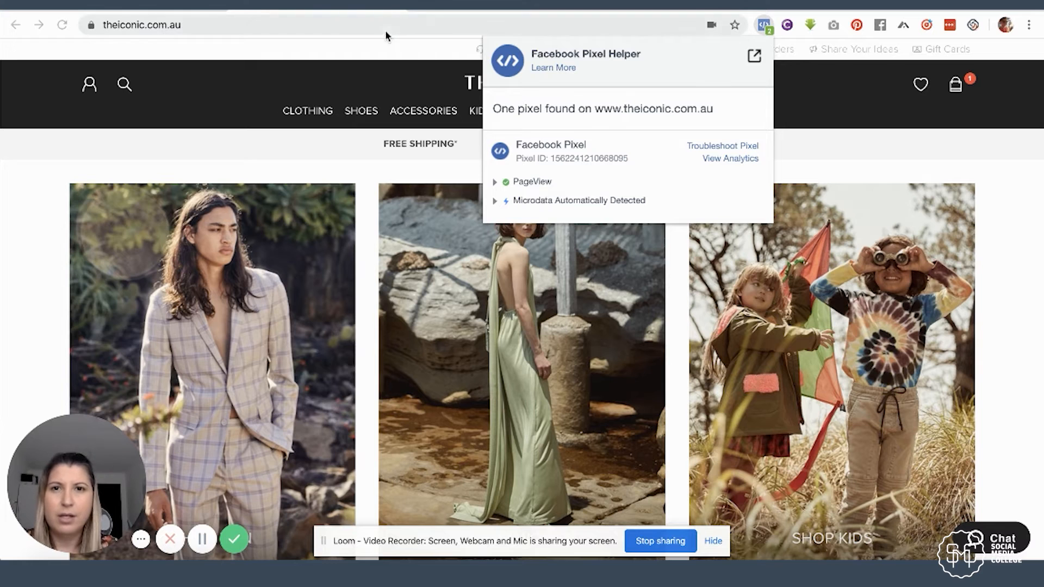
pyautogui.click(812, 111)
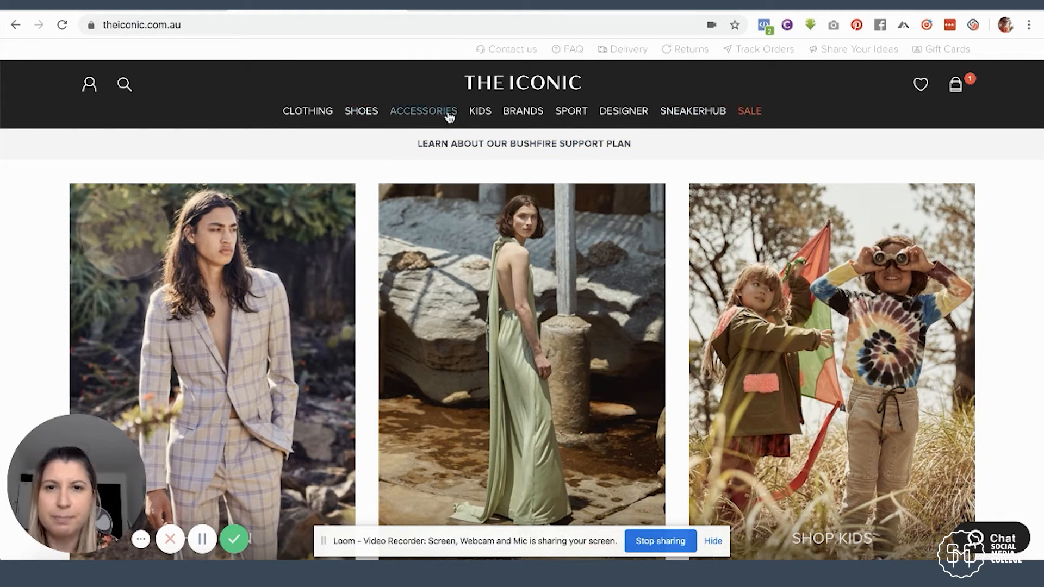
# Search the store for boots and open the Sol Sana Lori Boots product page, dismissing the site's notification request
pyautogui.moveTo(362, 120)
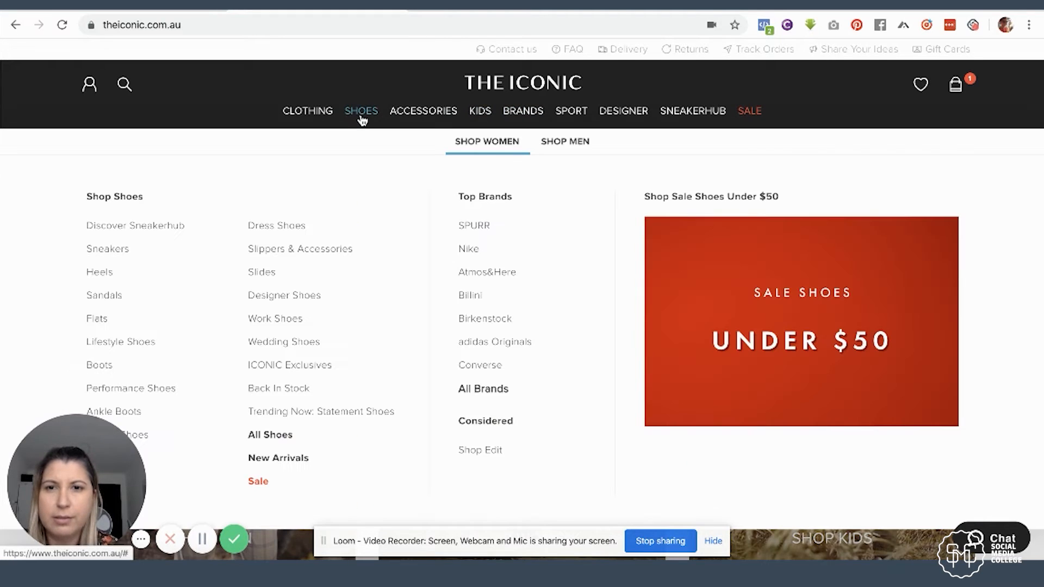
pyautogui.click(129, 92)
pyautogui.write('boots')
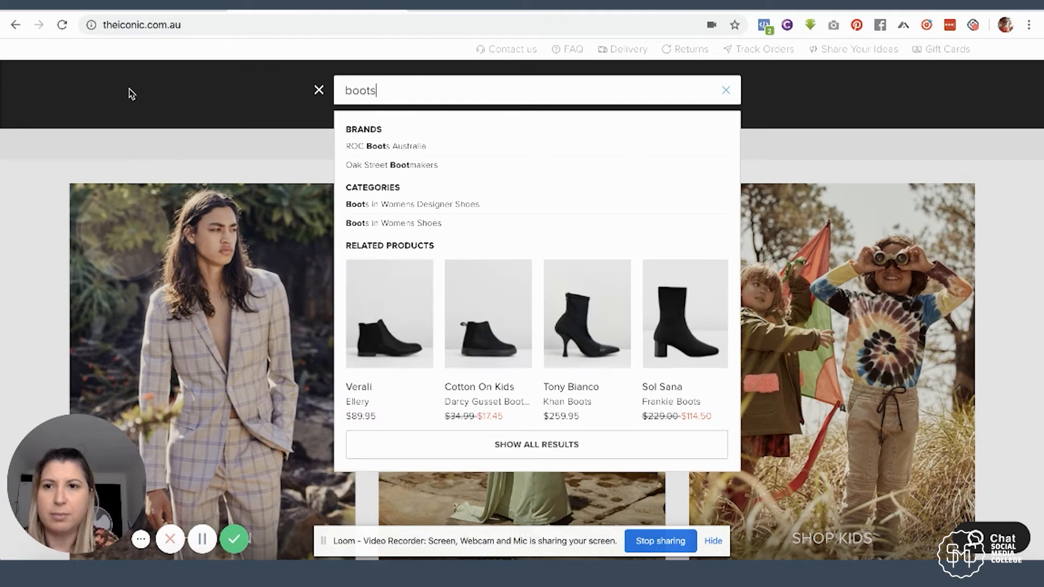
pyautogui.press('Return')
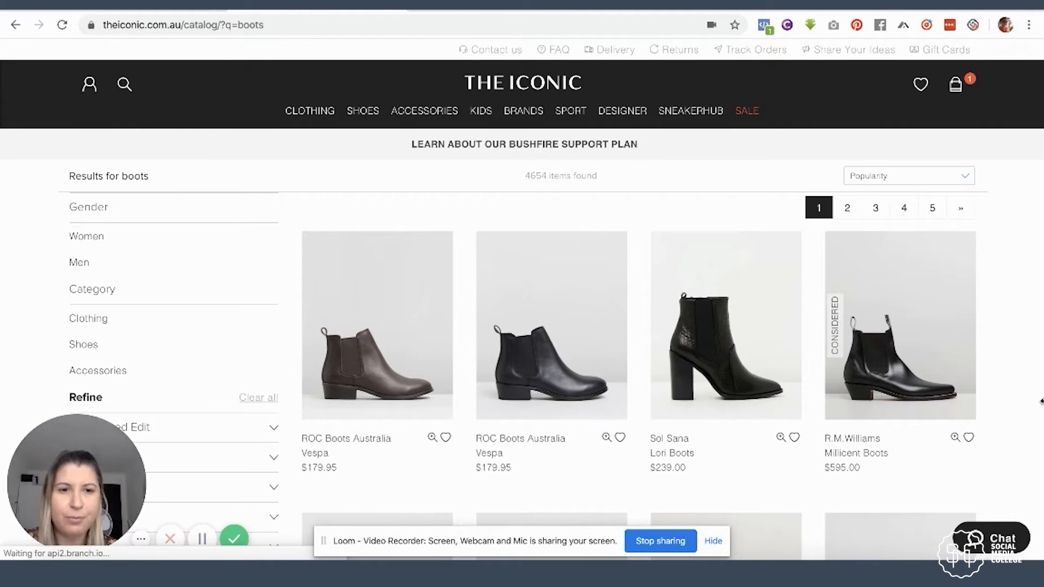
pyautogui.click(739, 356)
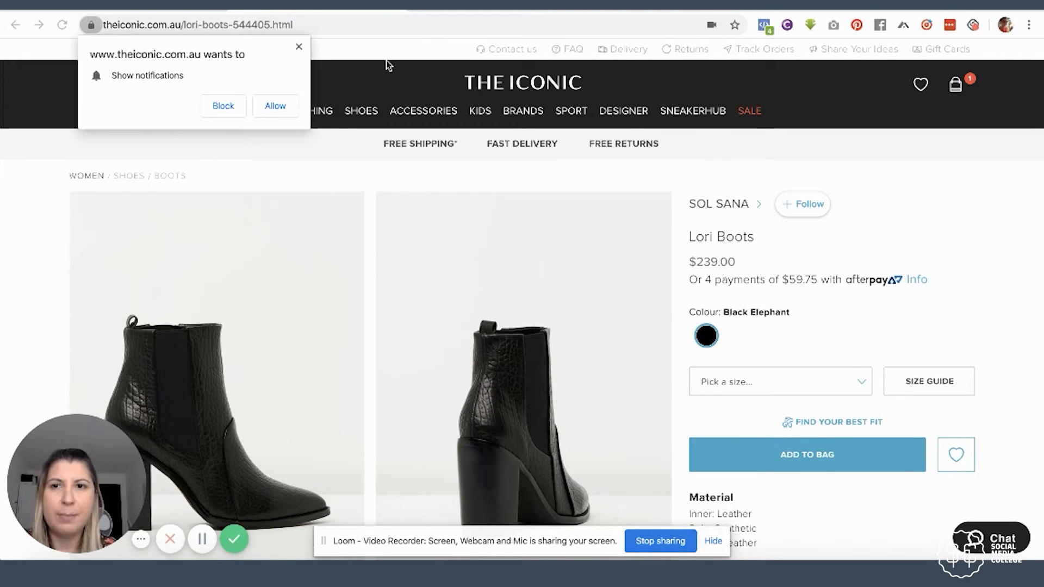
pyautogui.click(299, 46)
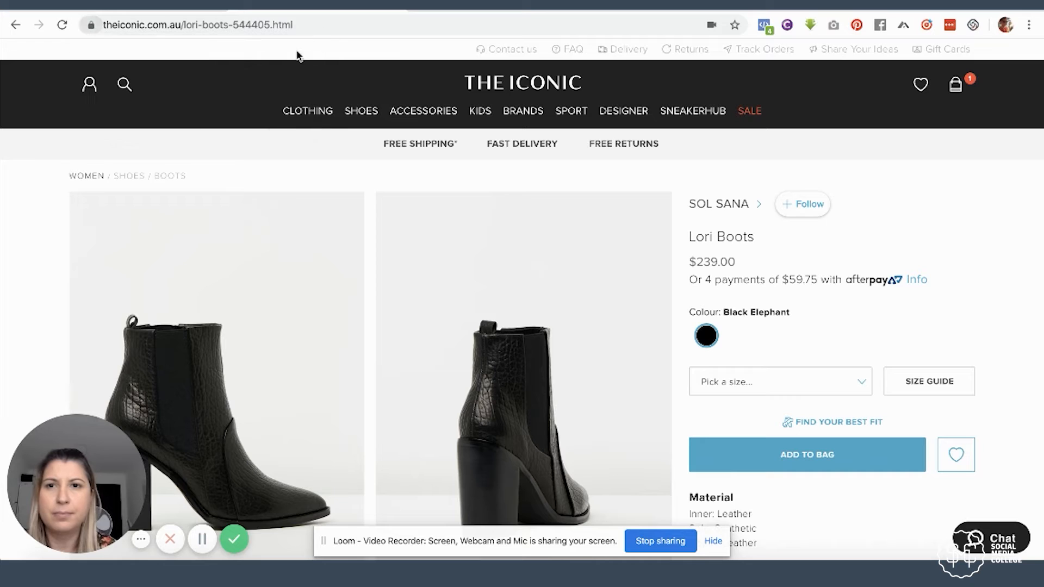
# Check the pixel events on the product page and add the Lori Boots in size EU 37 to the bag
pyautogui.click(765, 25)
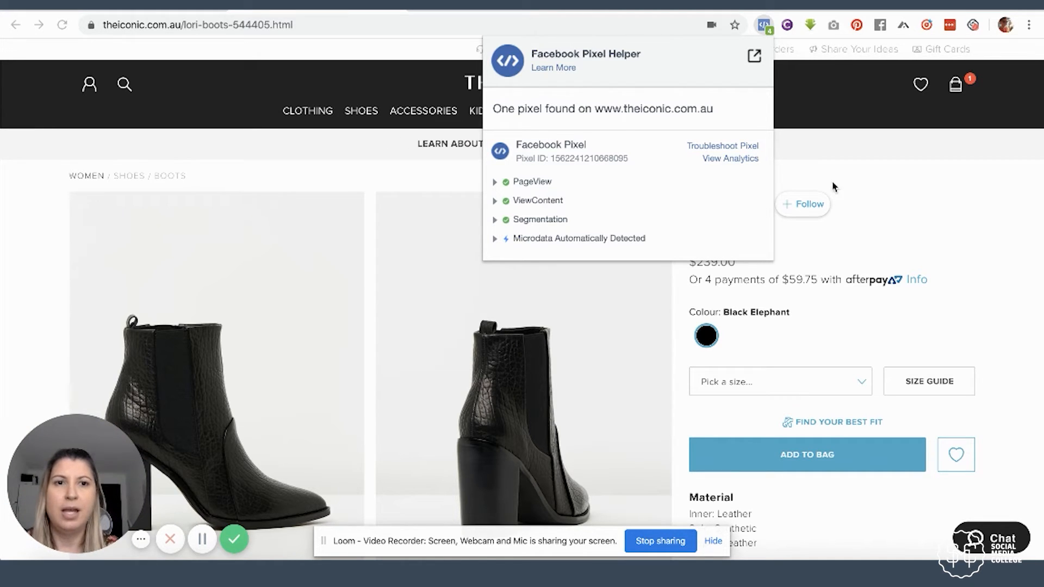
pyautogui.click(875, 203)
pyautogui.click(809, 387)
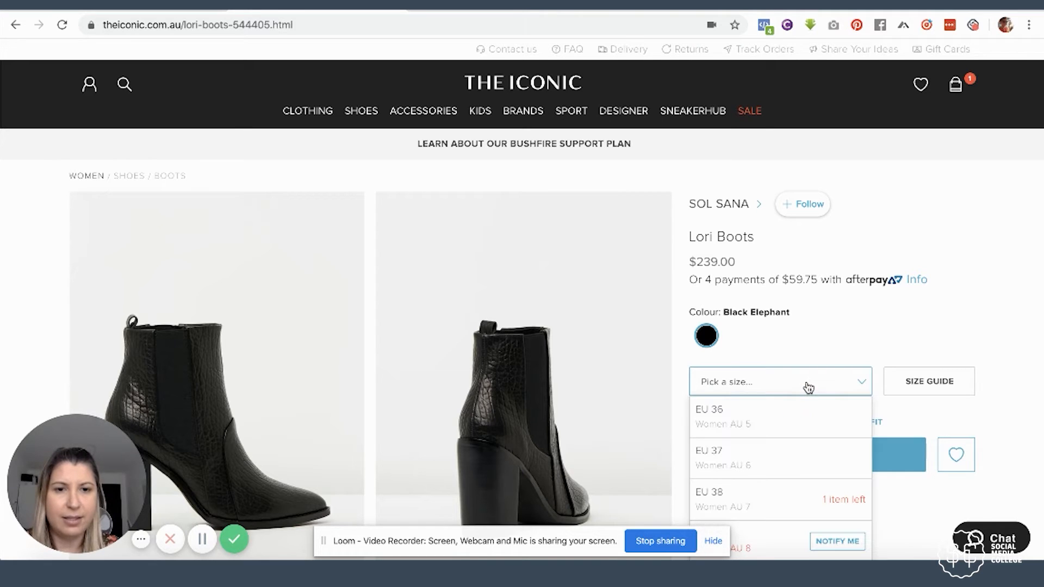
pyautogui.click(759, 458)
pyautogui.click(805, 464)
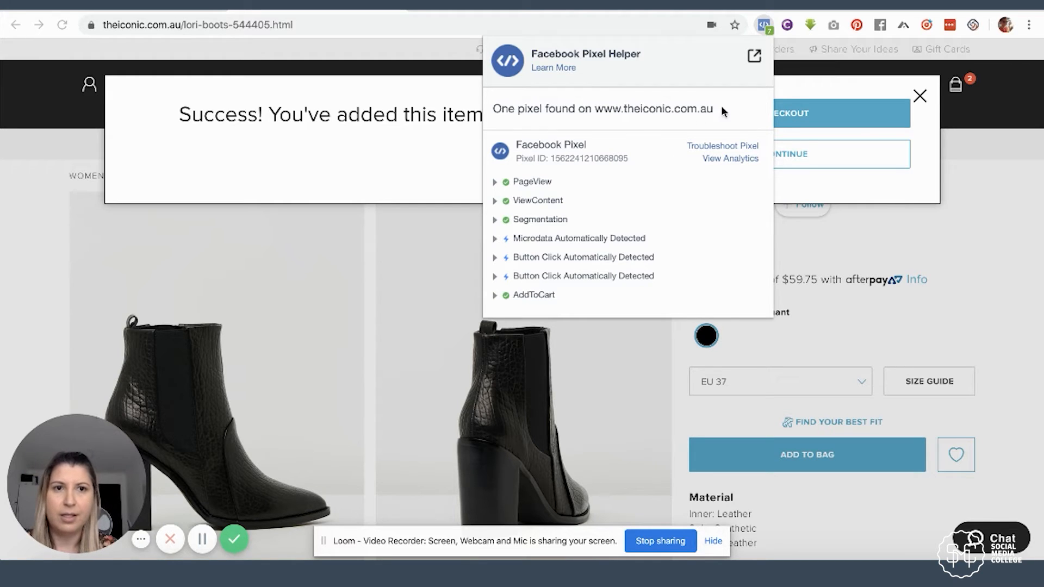
# Proceed to checkout with the bag and inspect the pixel events on the checkout page
pyautogui.click(929, 180)
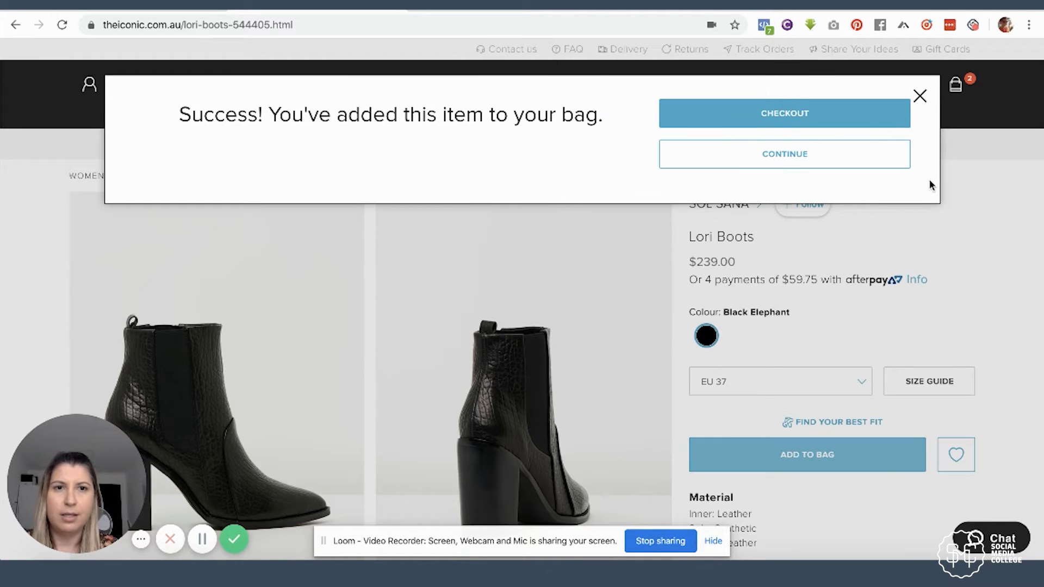
pyautogui.click(842, 115)
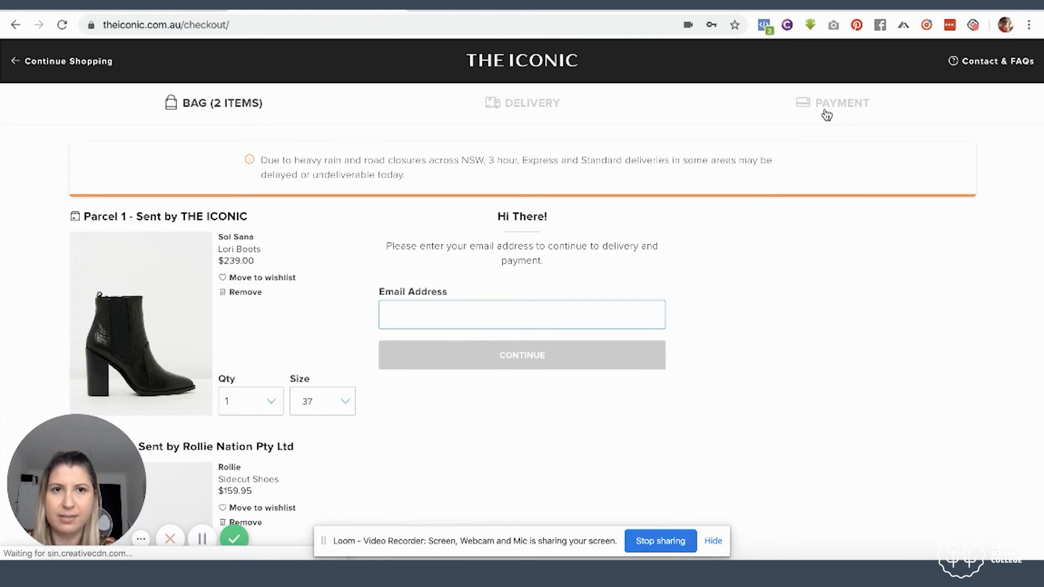
pyautogui.click(769, 33)
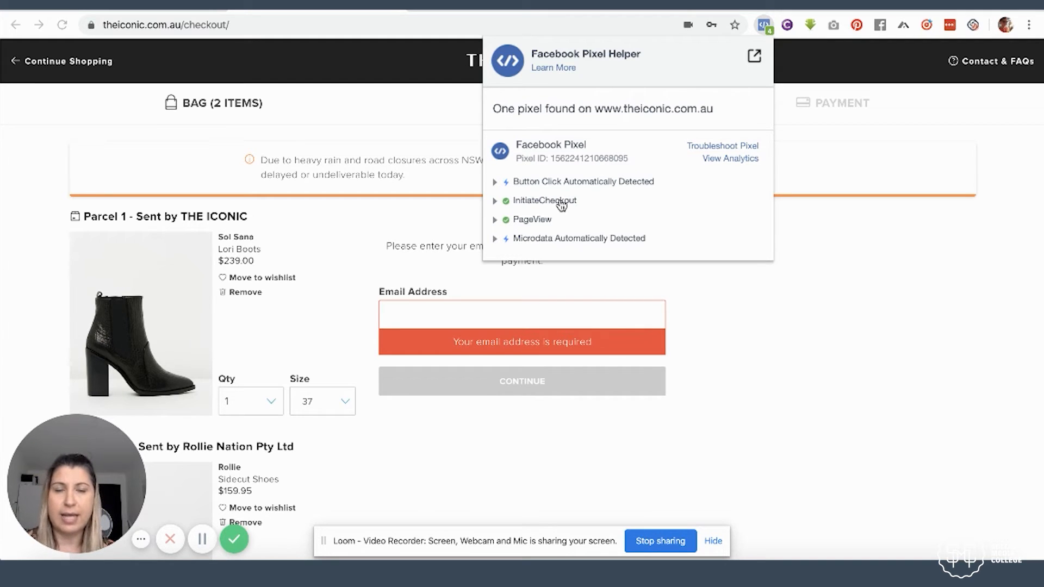
pyautogui.click(517, 4)
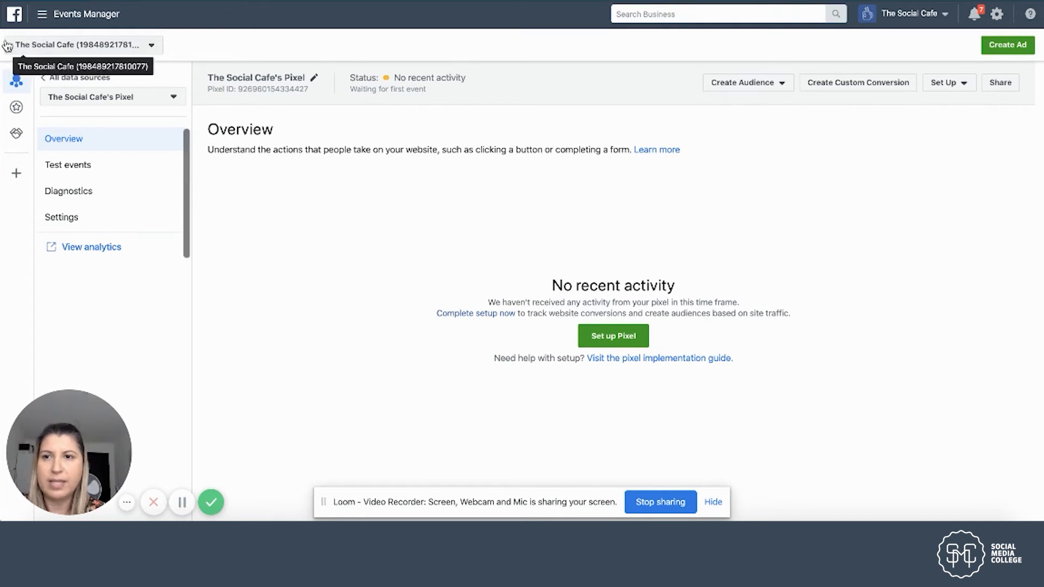
pyautogui.click(43, 18)
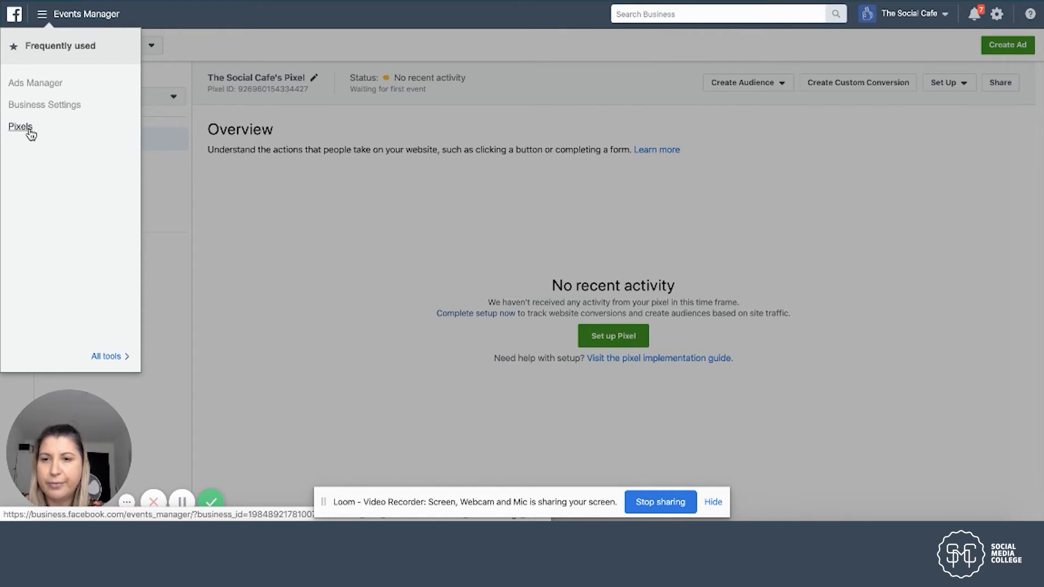
pyautogui.click(109, 357)
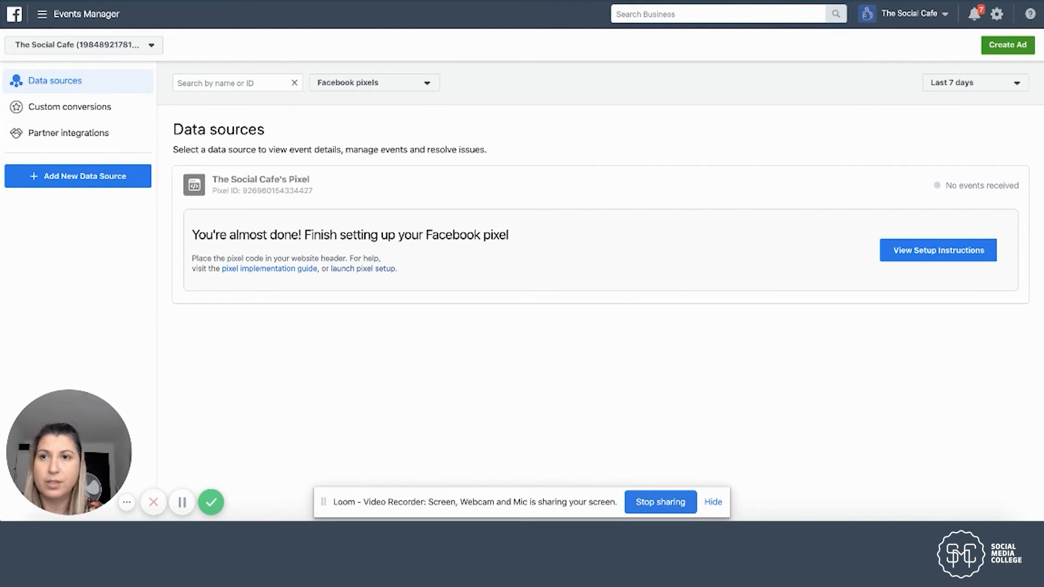
pyautogui.press('super+r')
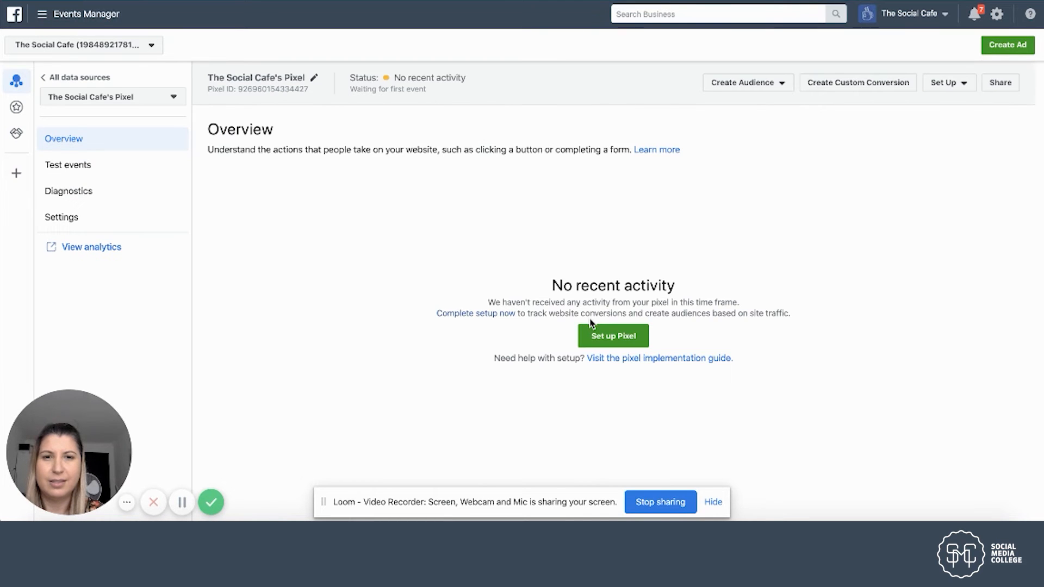
# Start the pixel setup with a partner integration, look through the available partners, and close the partner list
pyautogui.click(625, 337)
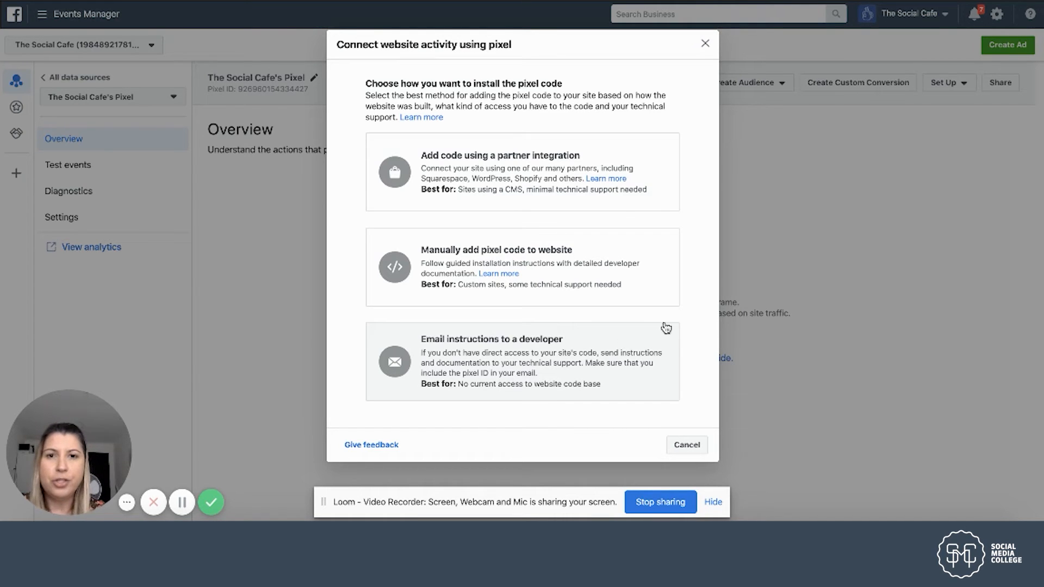
pyautogui.click(666, 192)
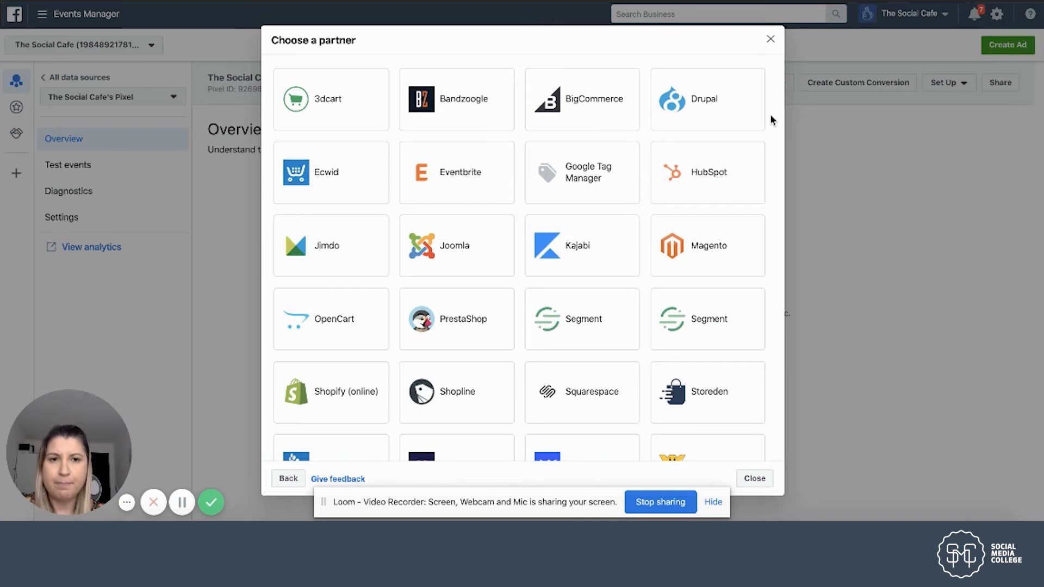
pyautogui.scroll(-3, 770, 116)
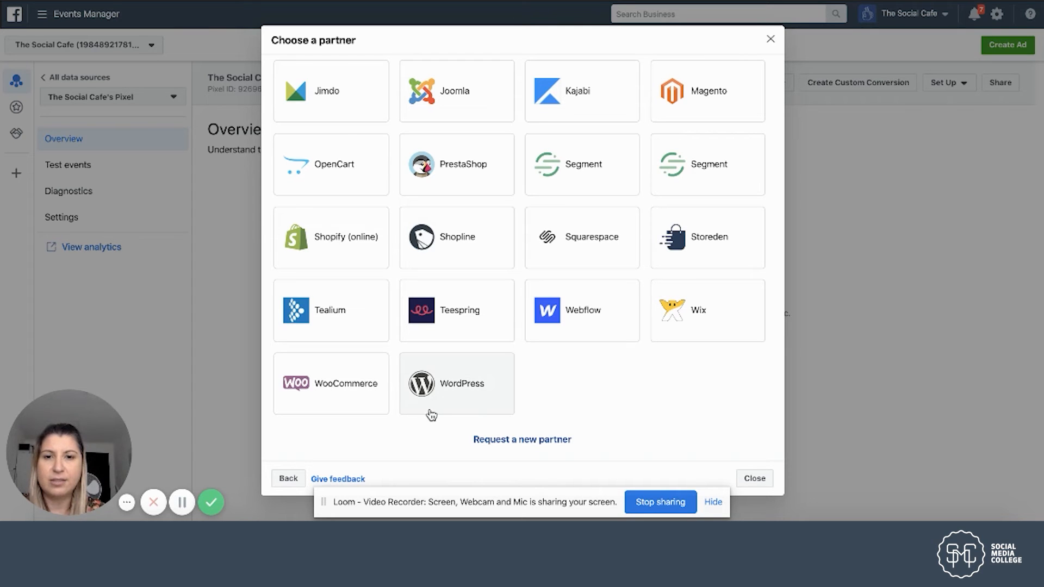
pyautogui.click(772, 39)
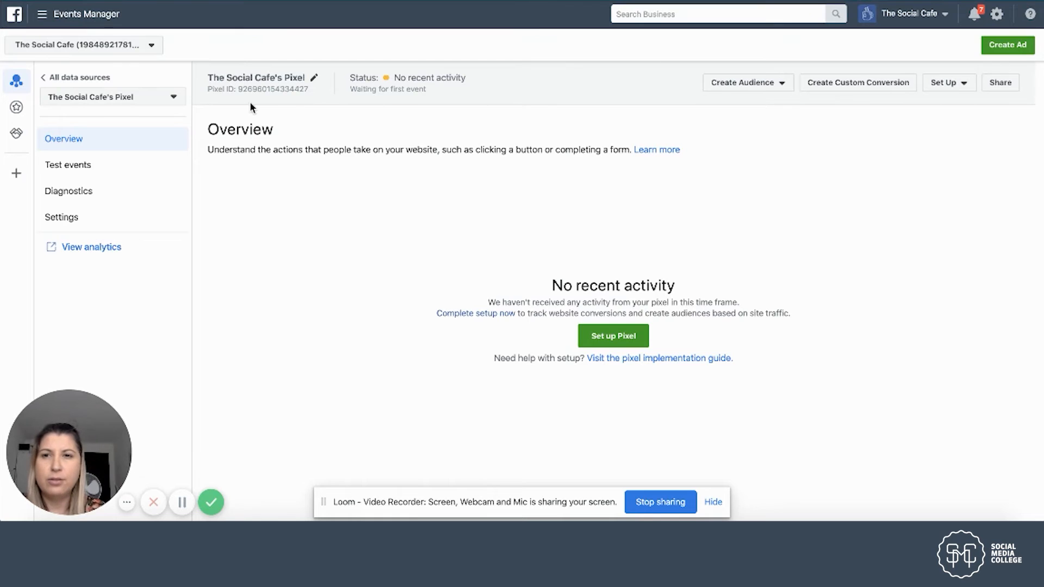
# Compare the pixel ID in the Events Manager overview with the one Pixel Helper reports for The Iconic checkout page
pyautogui.moveTo(208, 90); pyautogui.dragTo(311, 97)
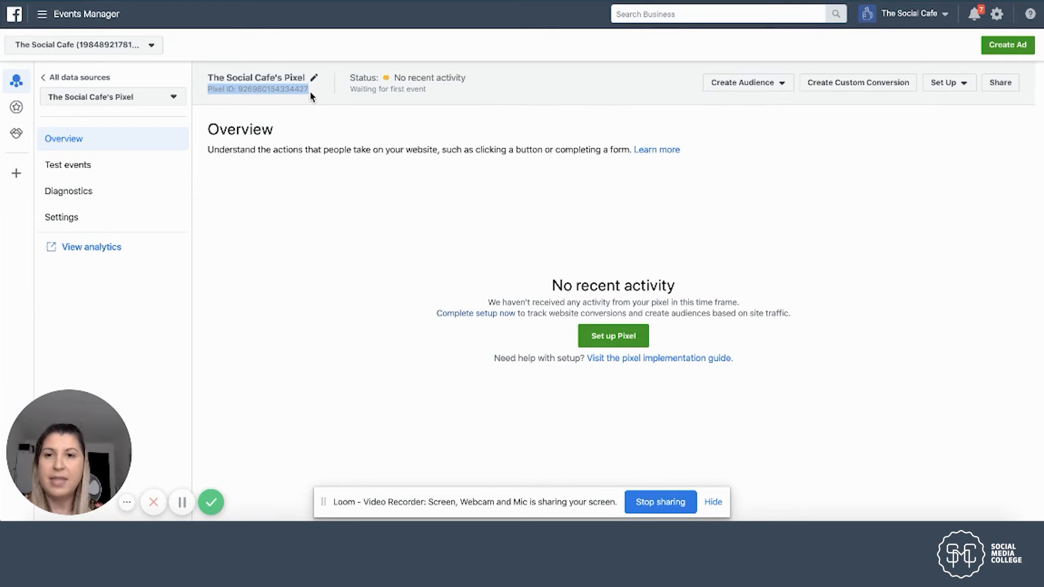
pyautogui.click(314, 297)
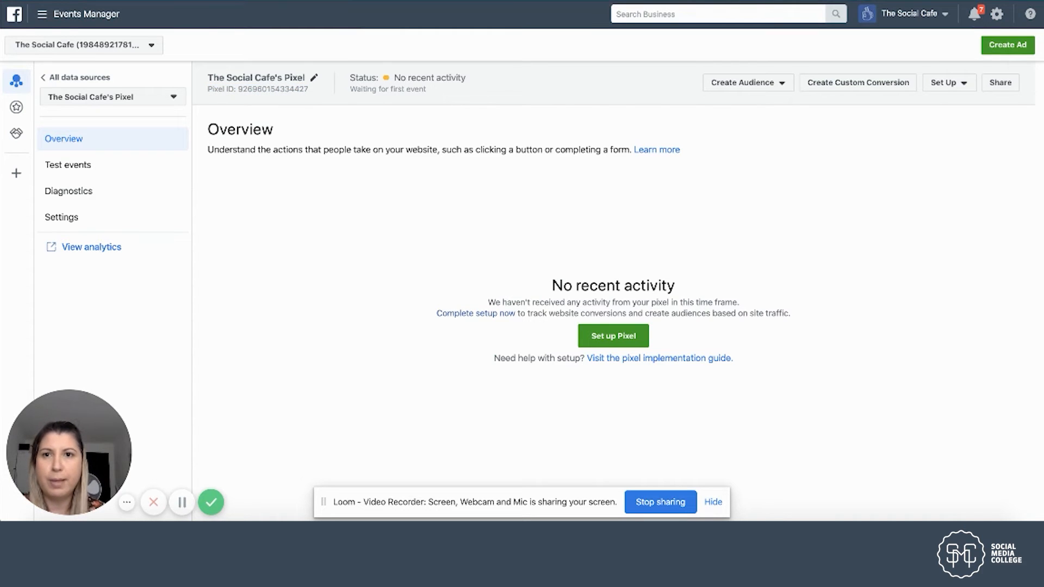
pyautogui.click(348, 1)
pyautogui.click(761, 1)
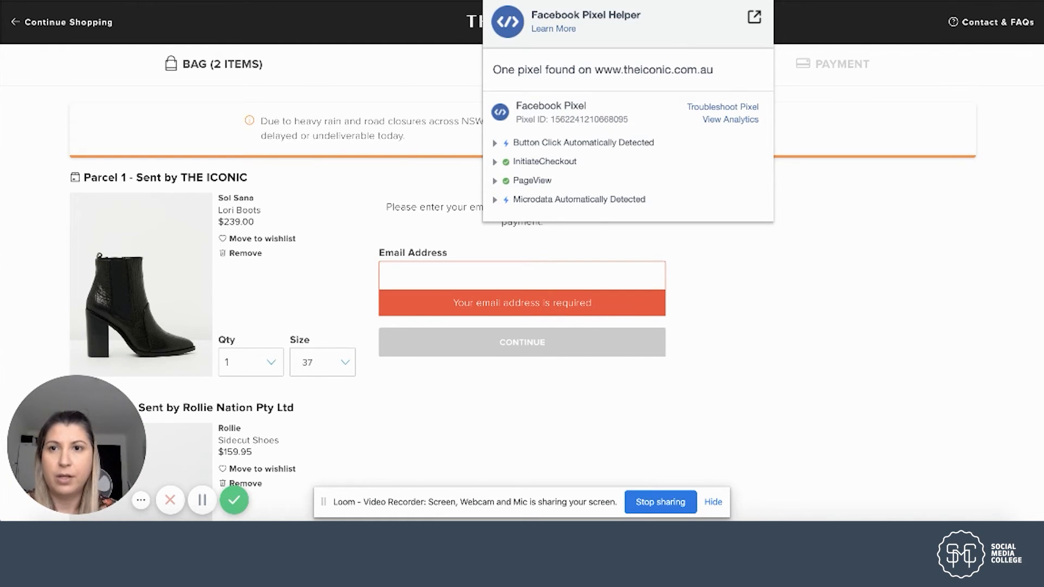
pyautogui.click(315, 1)
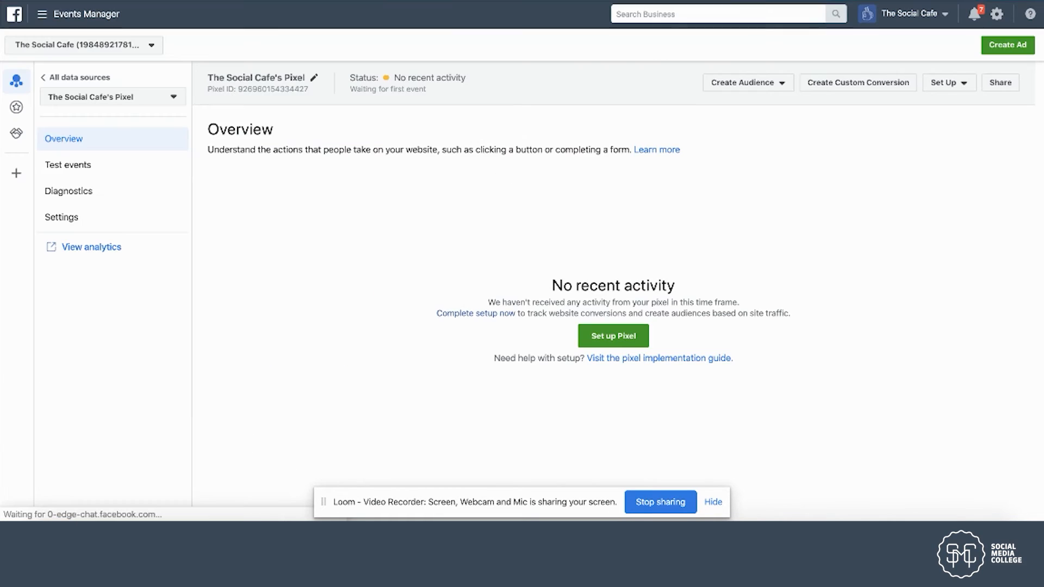
# Start the pixel setup with manually added code and examine the base code to install on the website
pyautogui.click(625, 336)
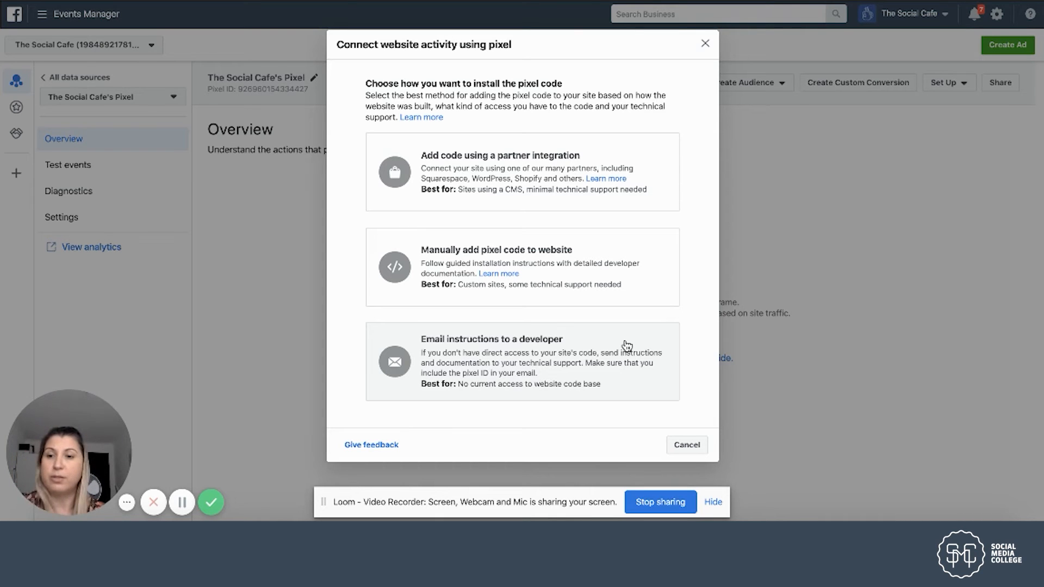
pyautogui.click(630, 278)
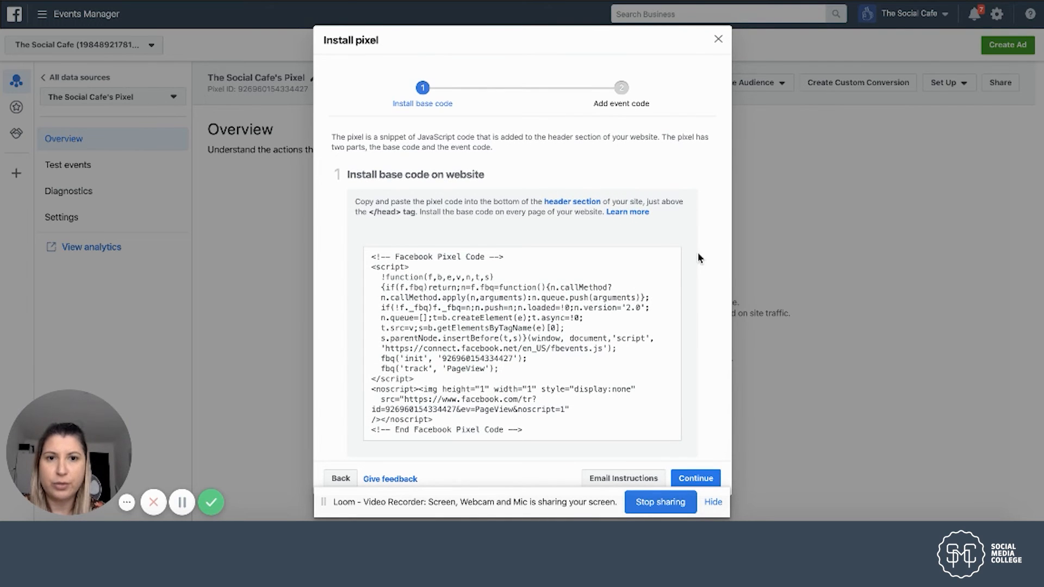
pyautogui.scroll(-2, 700, 257)
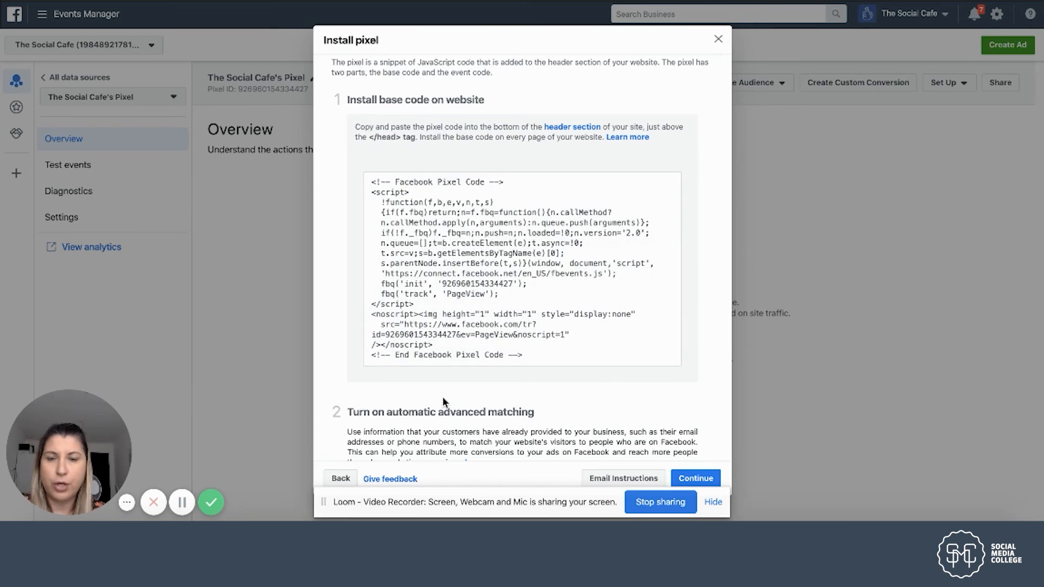
pyautogui.click(499, 288)
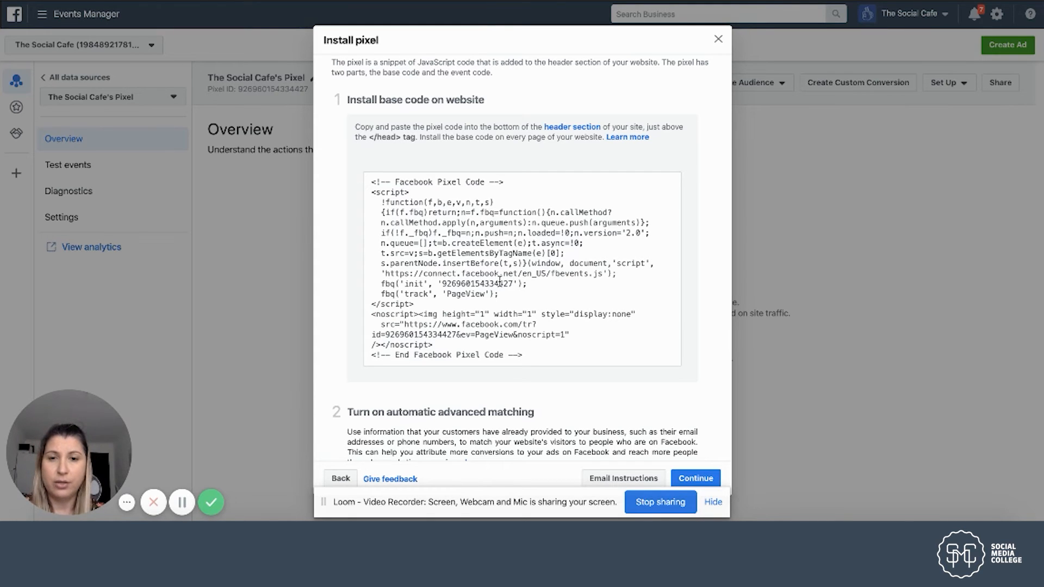
pyautogui.click(712, 501)
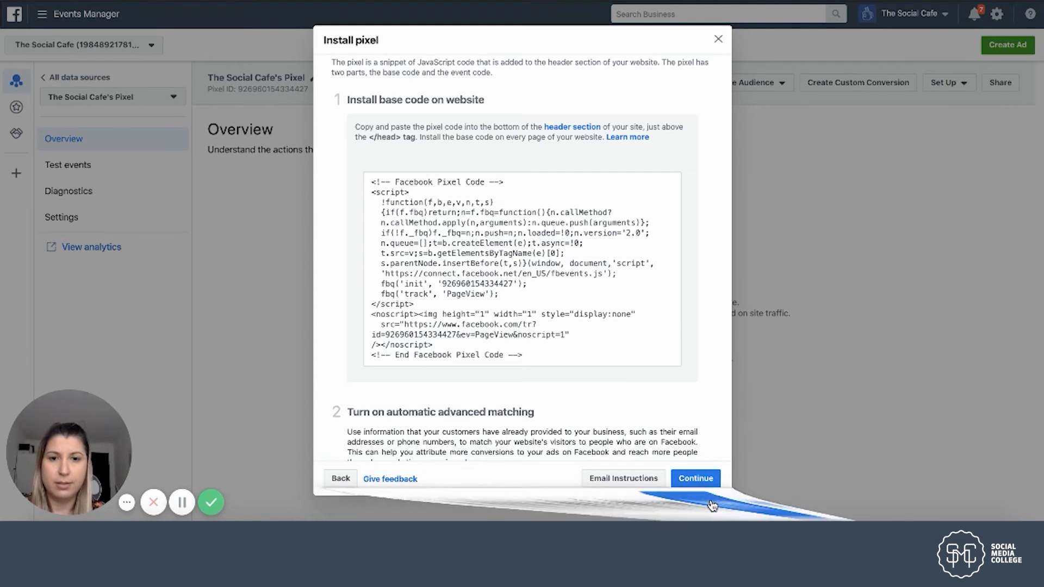
# Turn on automatic advanced matching for all listed customer information and review the section for testing the base code
pyautogui.scroll(-4, 692, 335)
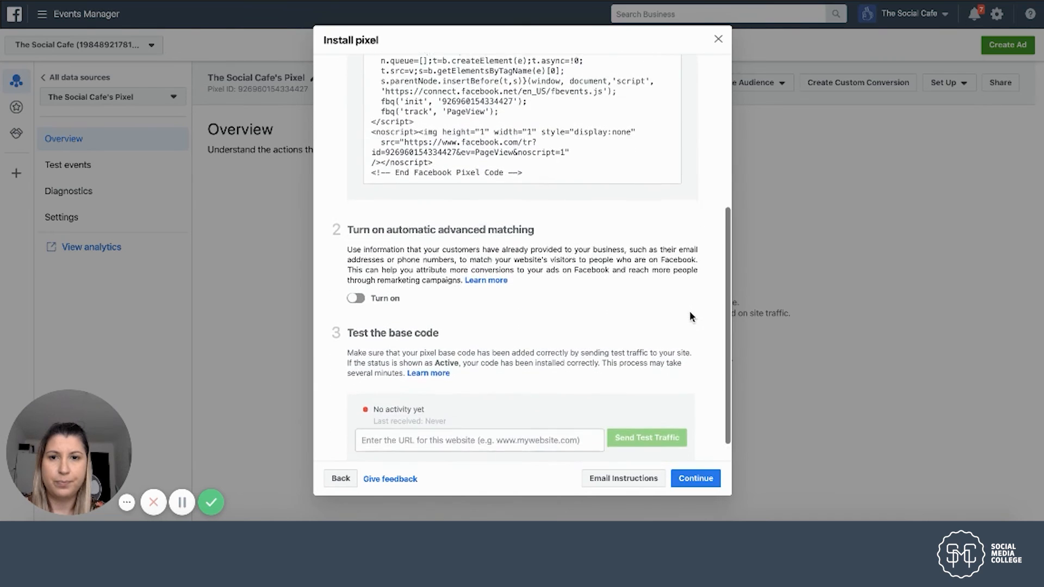
pyautogui.click(361, 273)
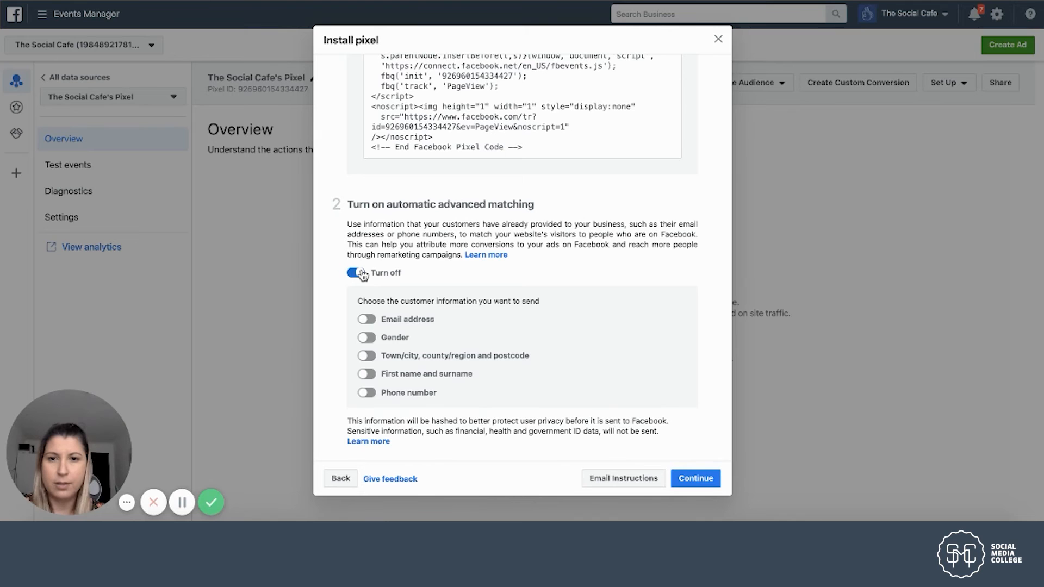
pyautogui.scroll(-1, 686, 264)
pyautogui.scroll(-3, 685, 264)
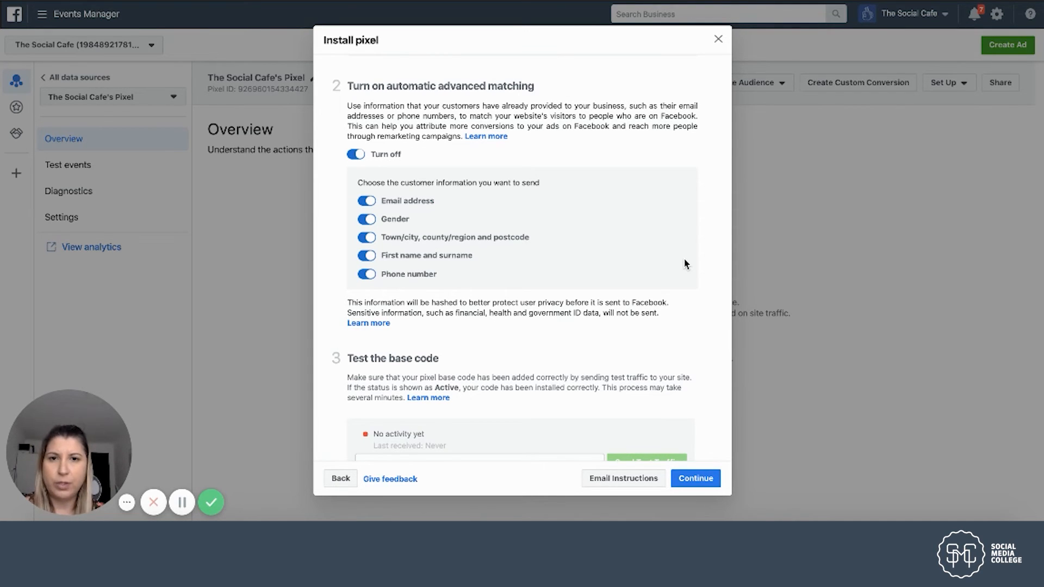
pyautogui.scroll(-1, 685, 264)
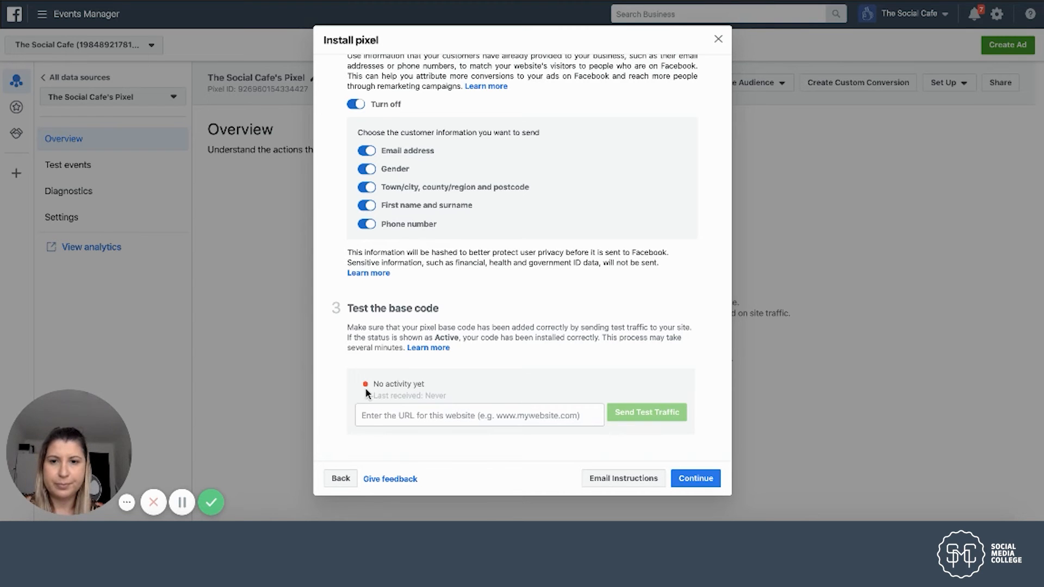
# Recheck the base code, matching and test sections of the pixel installation and continue to the event code stage
pyautogui.scroll(10, 366, 387)
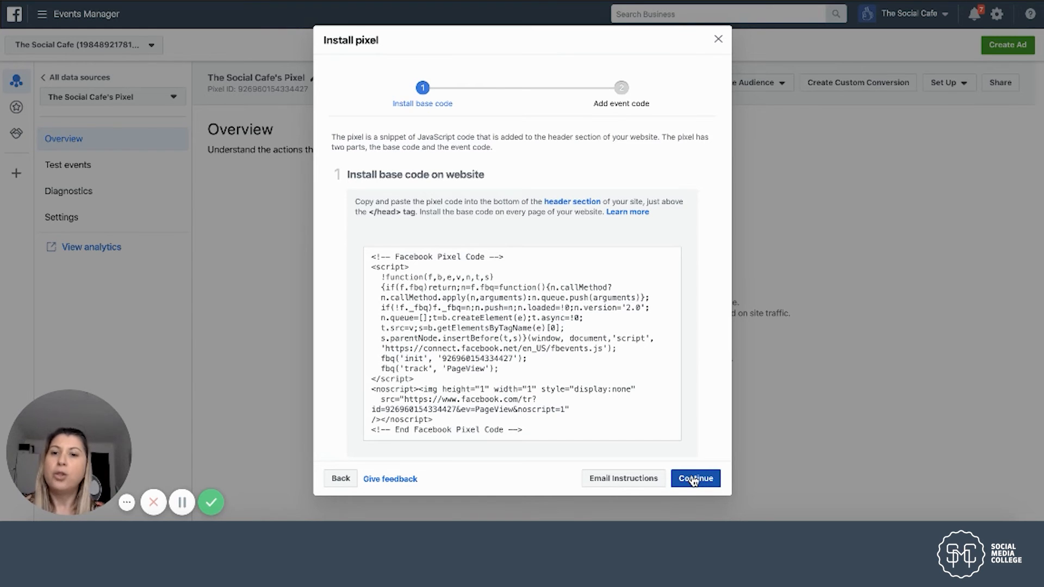
pyautogui.click(694, 481)
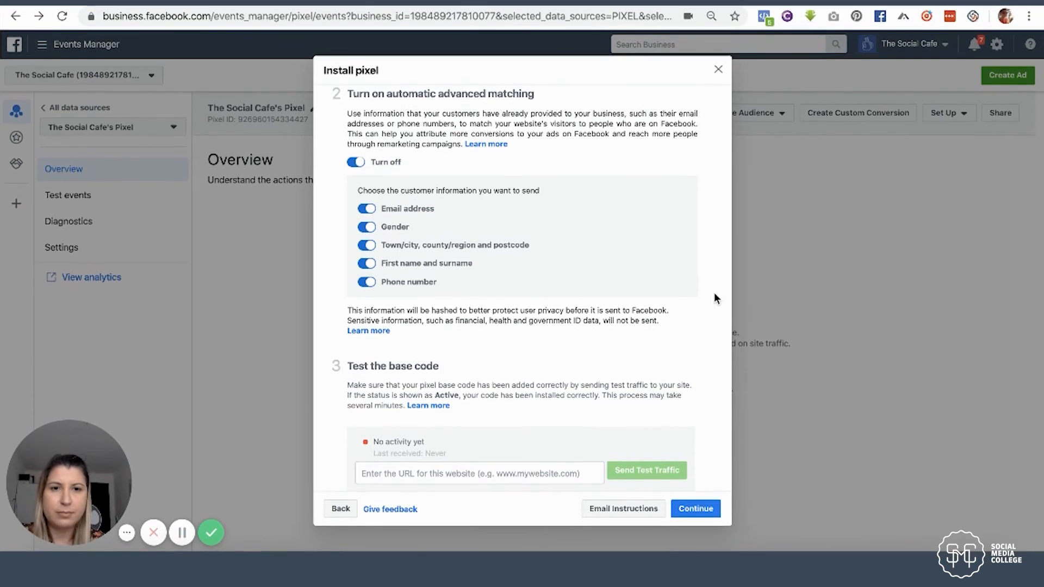
pyautogui.scroll(5, 715, 298)
pyautogui.scroll(-5, 714, 298)
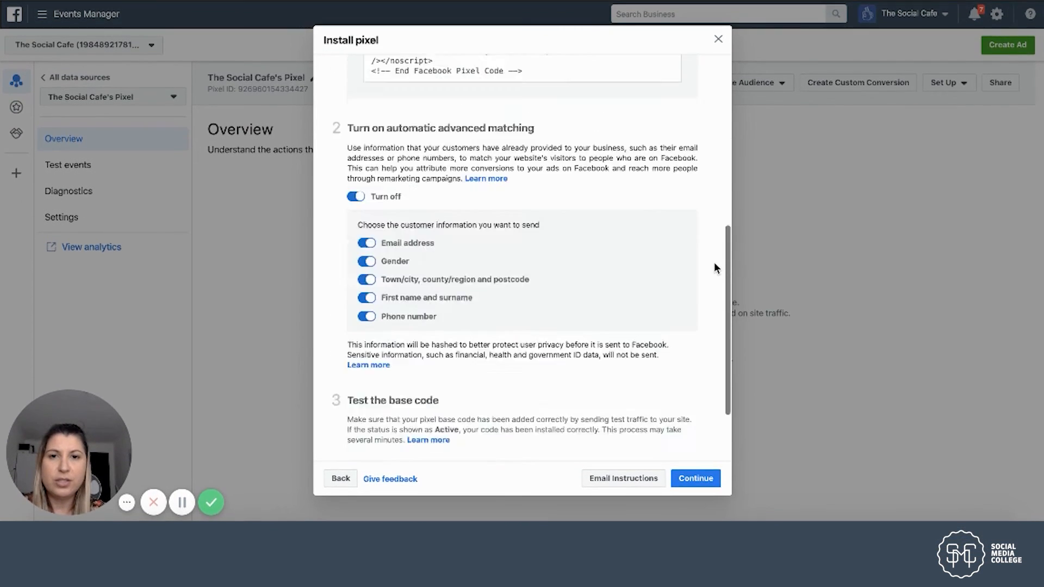
pyautogui.scroll(-2, 714, 263)
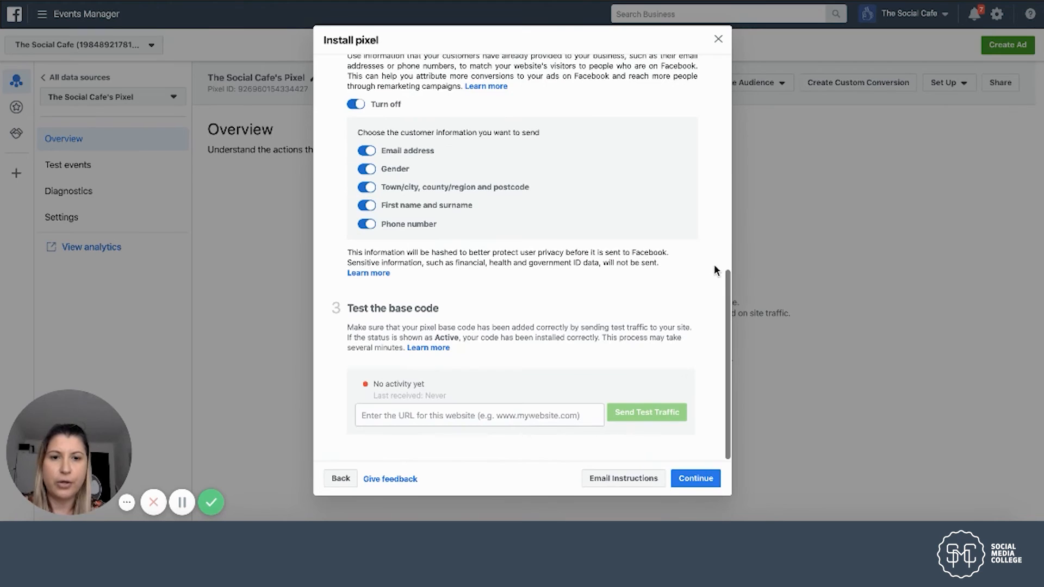
pyautogui.click(694, 477)
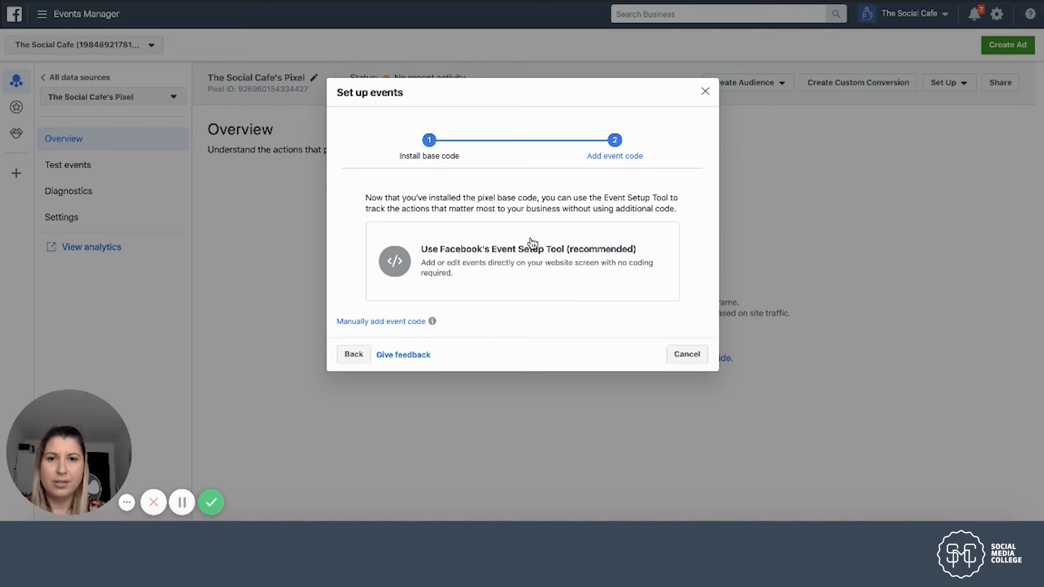
# Look at the website URL form of Facebook's Event Setup Tool, go back, and choose to add the event code manually
pyautogui.click(527, 279)
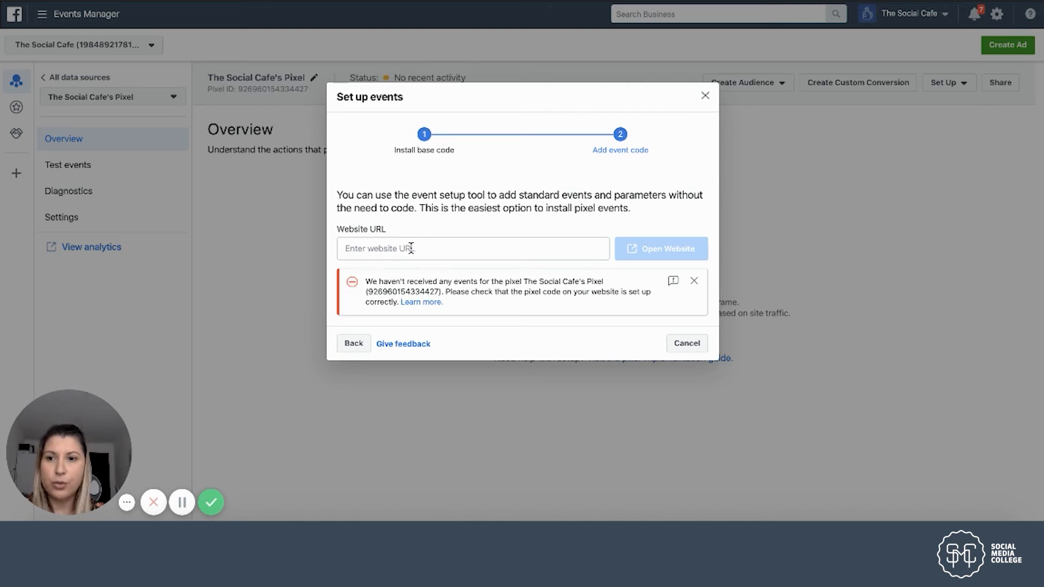
pyautogui.click(353, 344)
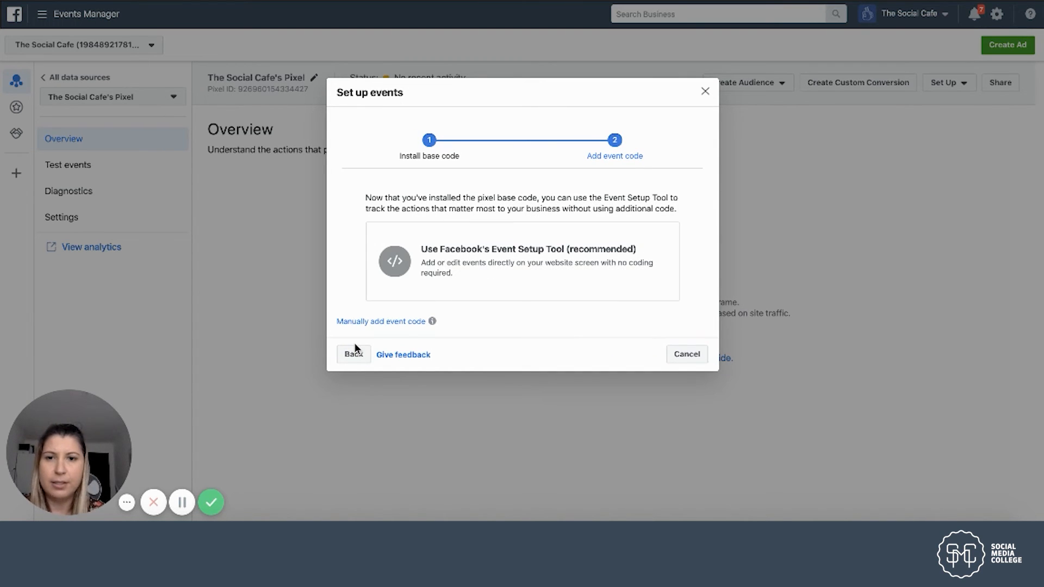
pyautogui.click(395, 322)
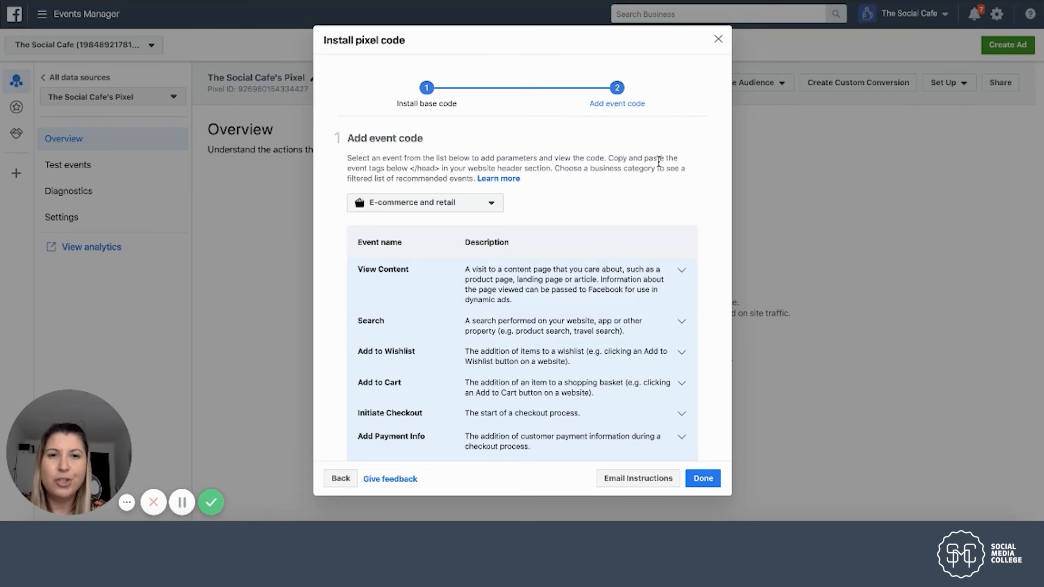
# Look through the available business categories and the recommended events for E-commerce and retail
pyautogui.scroll(-3, 723, 191)
pyautogui.scroll(3, 721, 191)
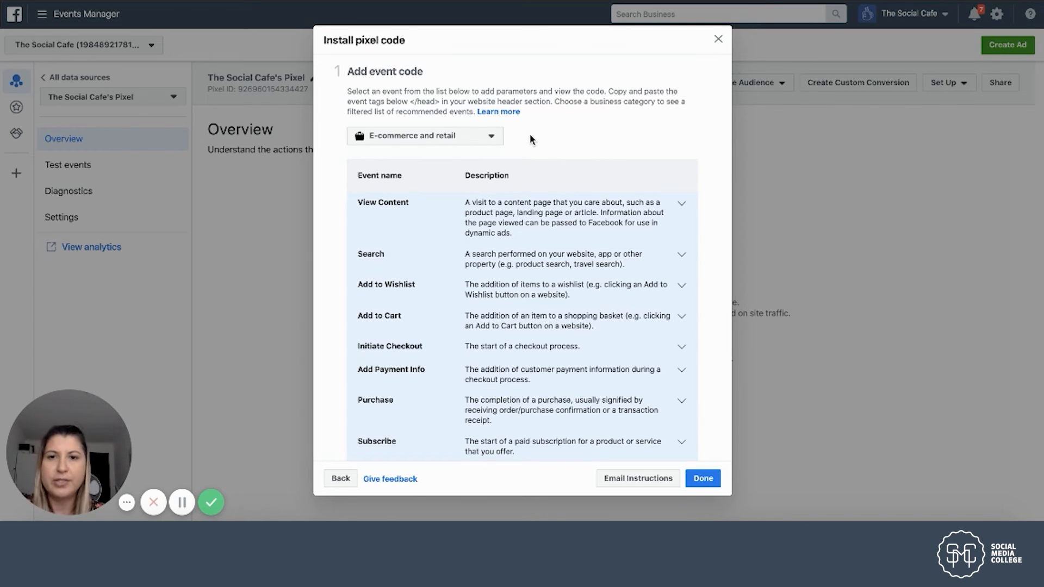
pyautogui.click(494, 139)
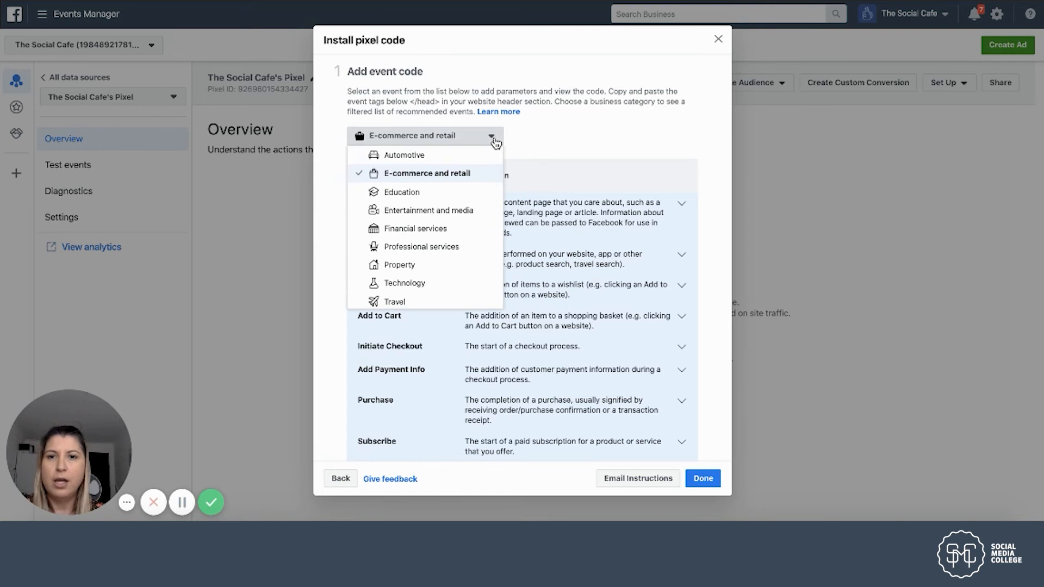
pyautogui.click(519, 137)
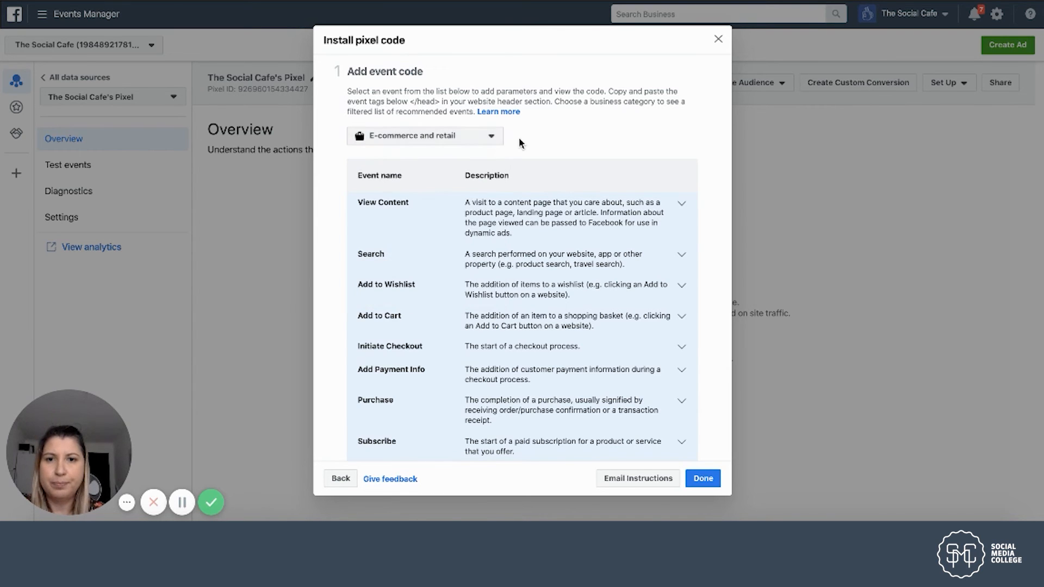
pyautogui.scroll(-1, 543, 239)
pyautogui.scroll(-4, 543, 239)
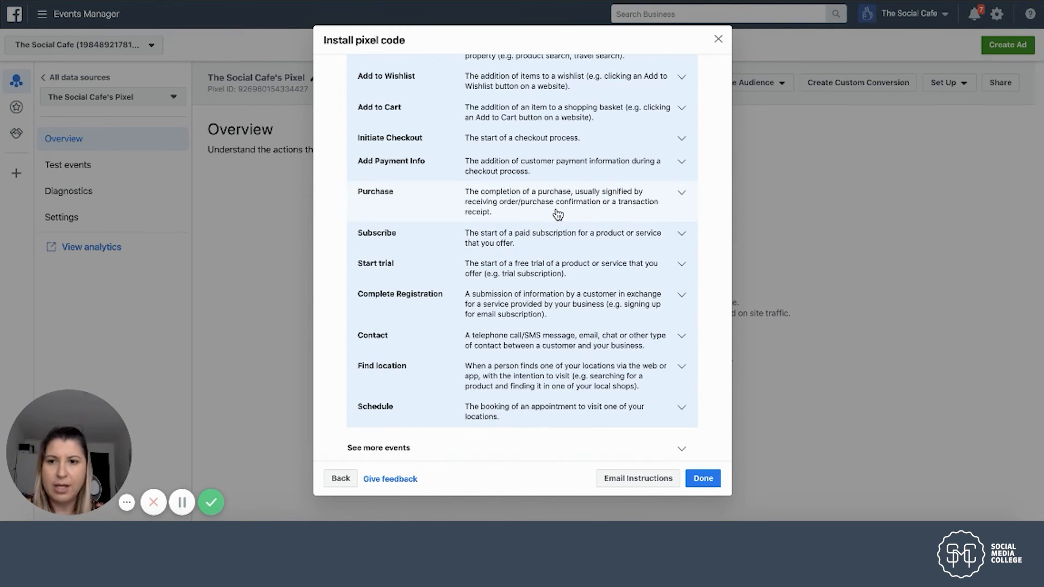
pyautogui.scroll(5, 558, 214)
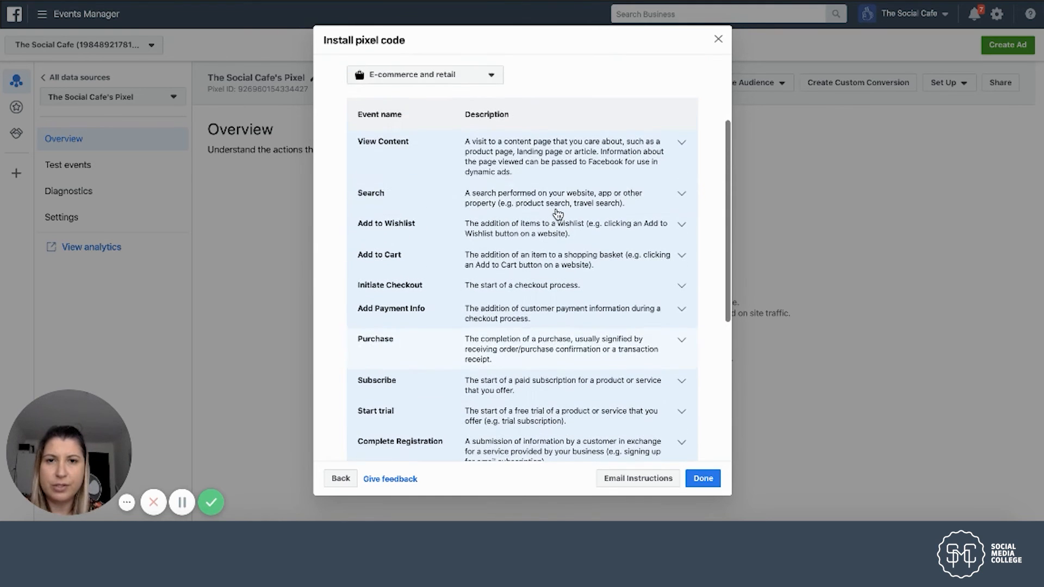
# Expand the View Content event, examine its parameters and event code, and collapse it
pyautogui.click(681, 146)
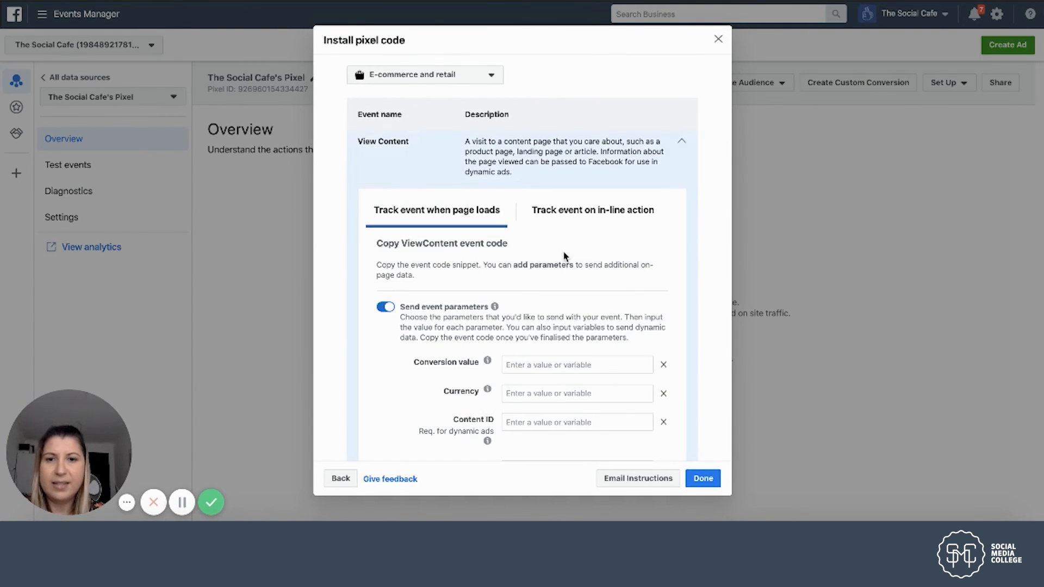
pyautogui.scroll(-5, 564, 254)
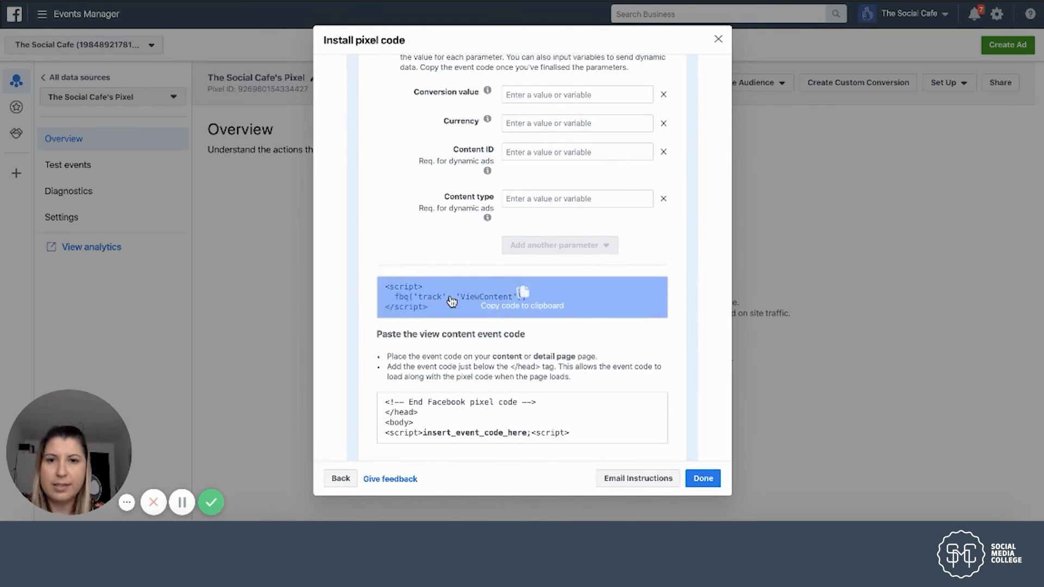
pyautogui.scroll(5, 664, 146)
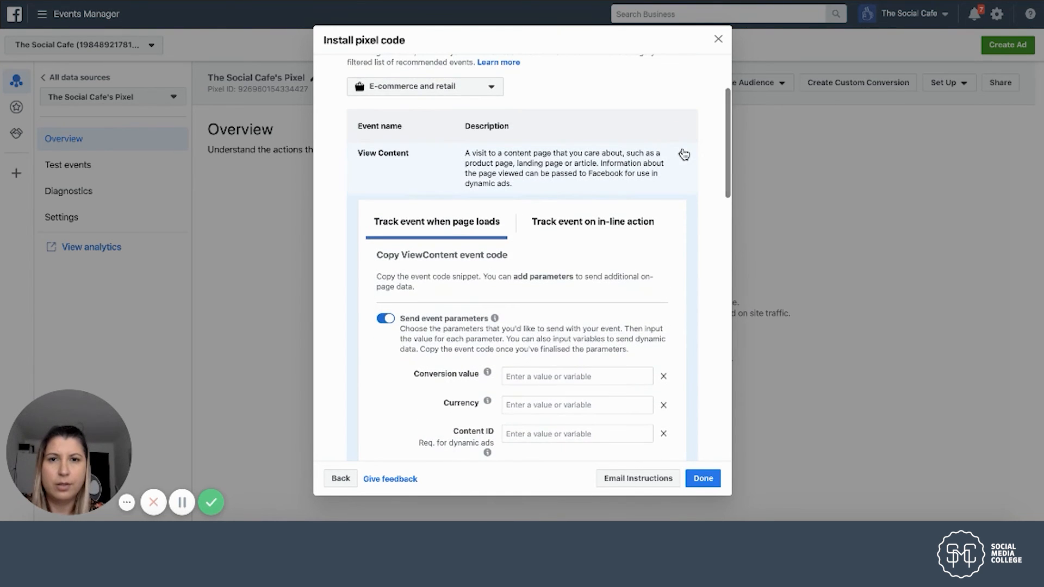
pyautogui.click(682, 153)
# Expand the Initiate Checkout event, examine its event code and placement instructions, and collapse it
pyautogui.scroll(-2, 710, 203)
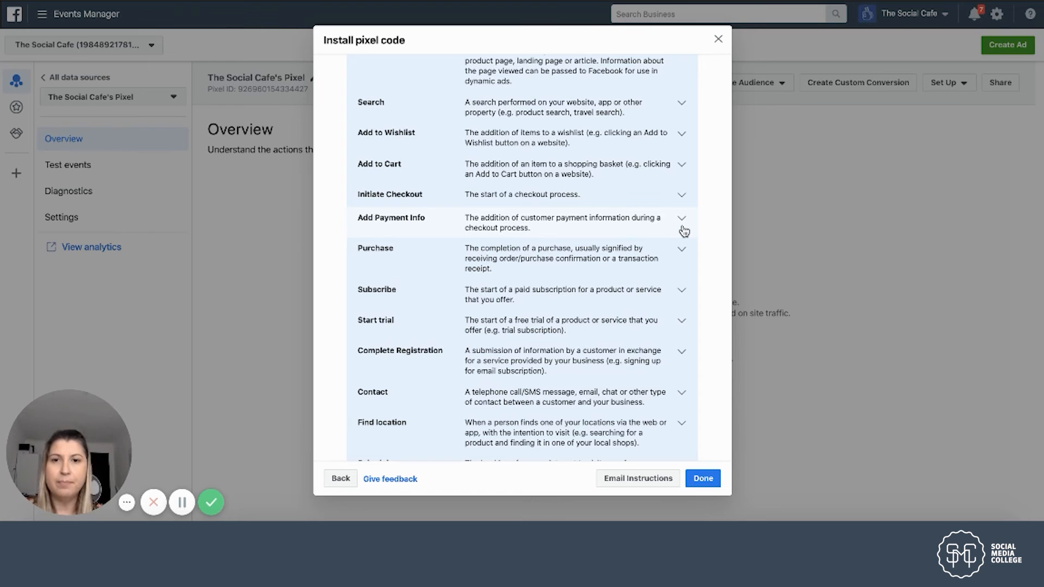
pyautogui.click(682, 197)
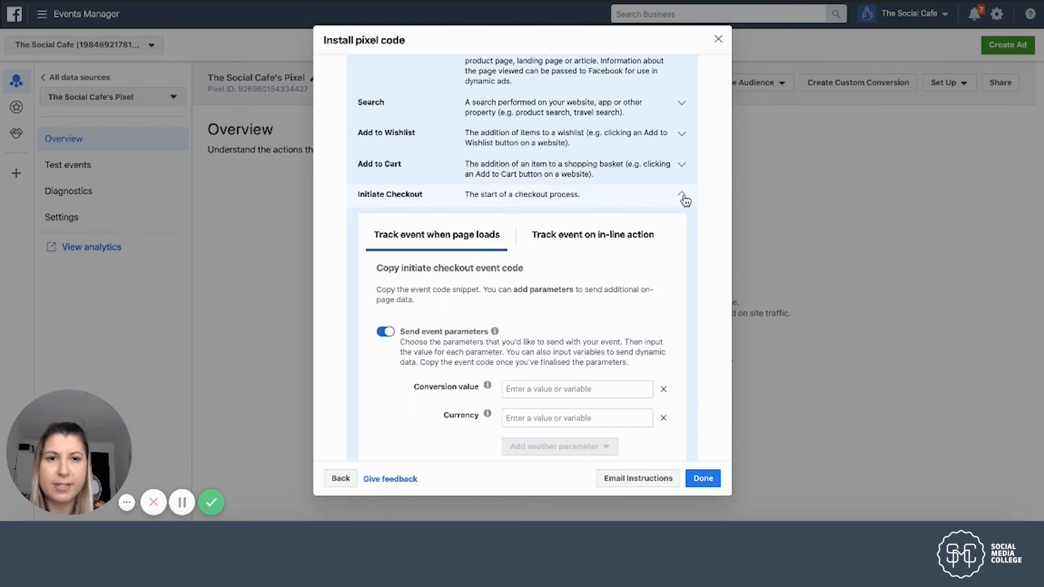
pyautogui.scroll(-5, 443, 342)
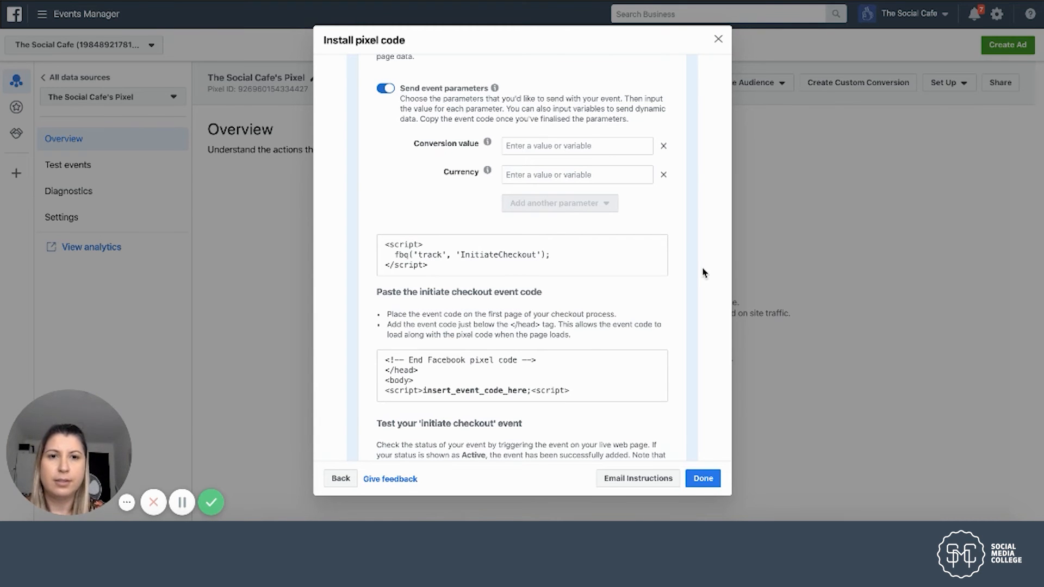
pyautogui.scroll(6, 700, 266)
pyautogui.click(684, 262)
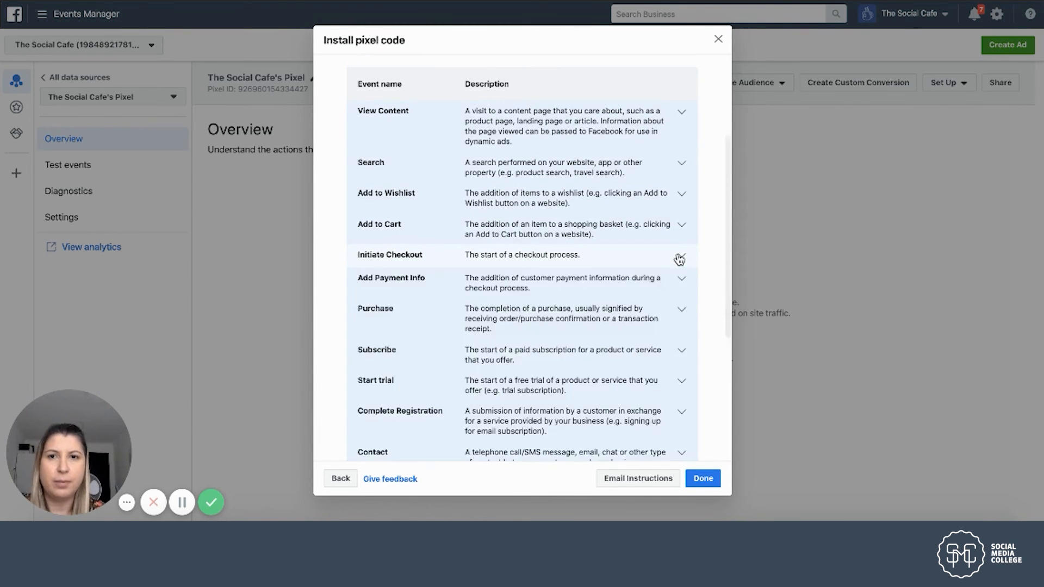
# Change the business category to Financial services and review its recommended events
pyautogui.scroll(3, 680, 259)
pyautogui.click(482, 210)
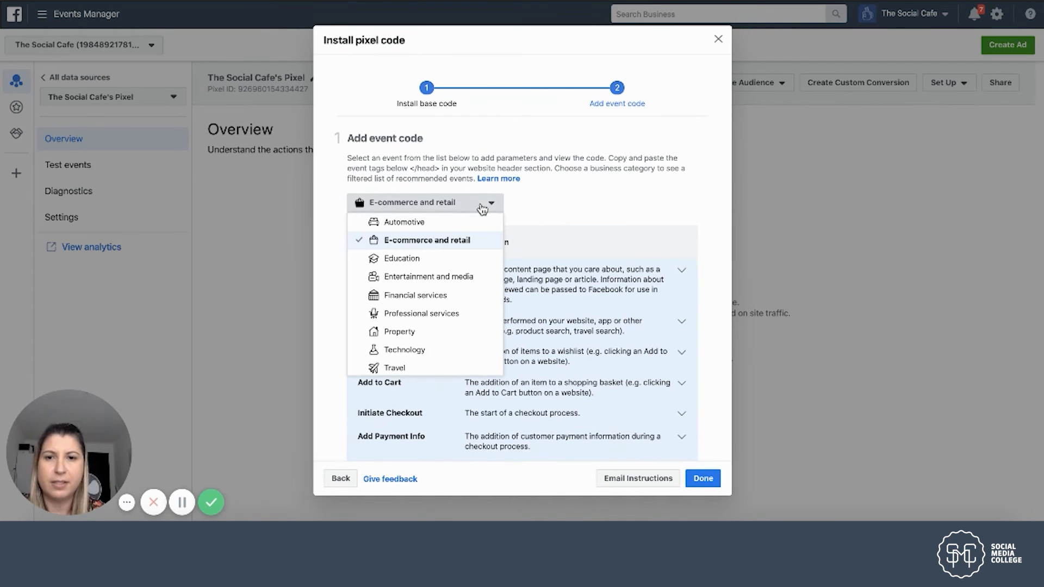
pyautogui.click(455, 297)
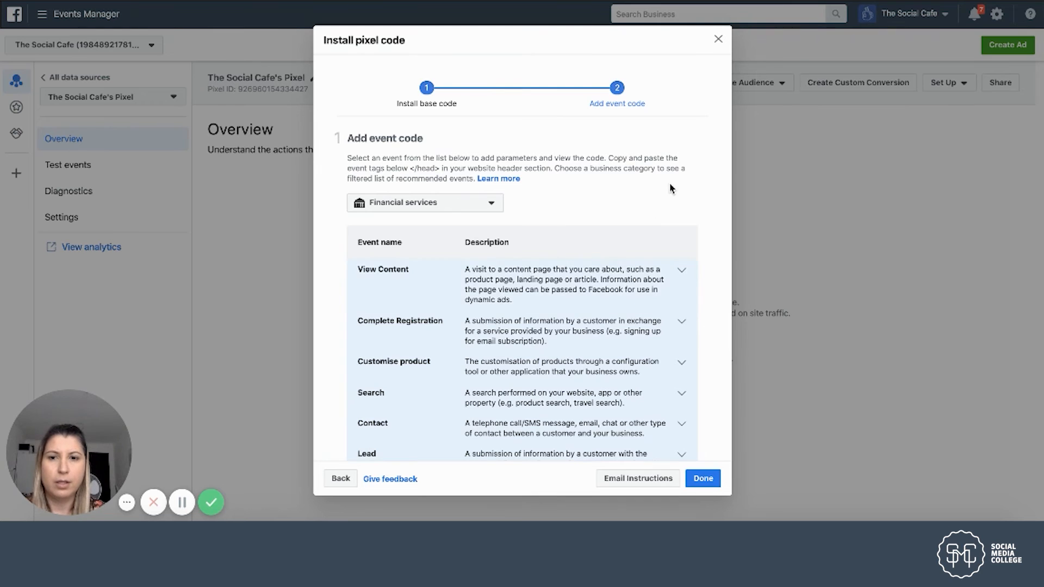
pyautogui.scroll(-2, 671, 189)
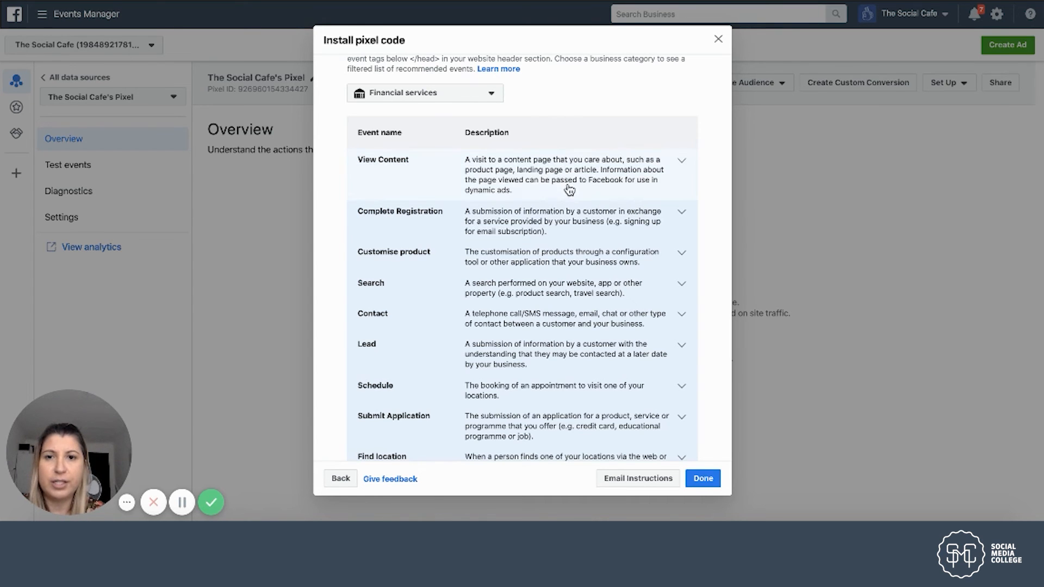
pyautogui.scroll(-2, 533, 384)
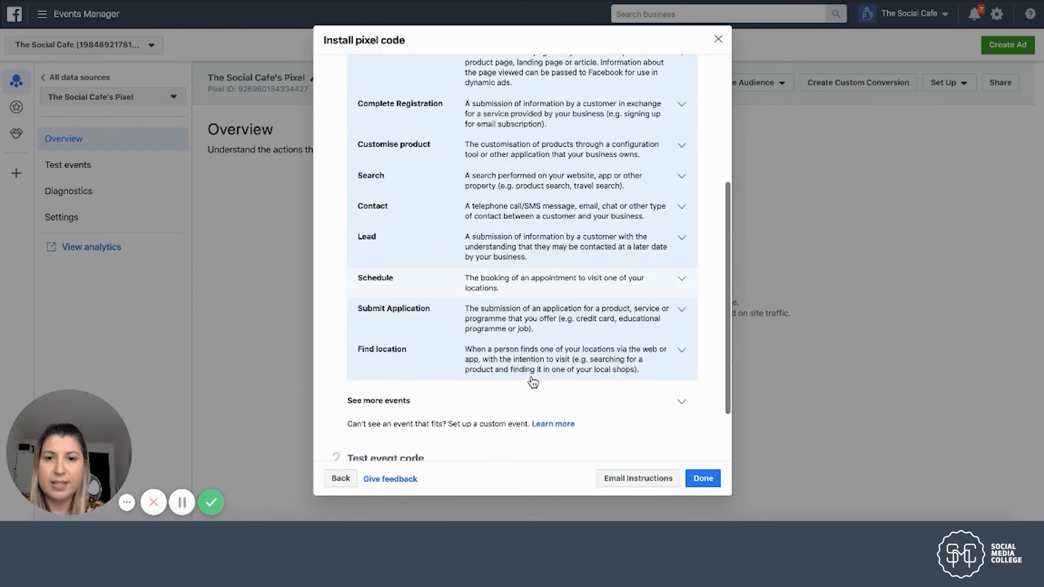
pyautogui.scroll(2, 533, 384)
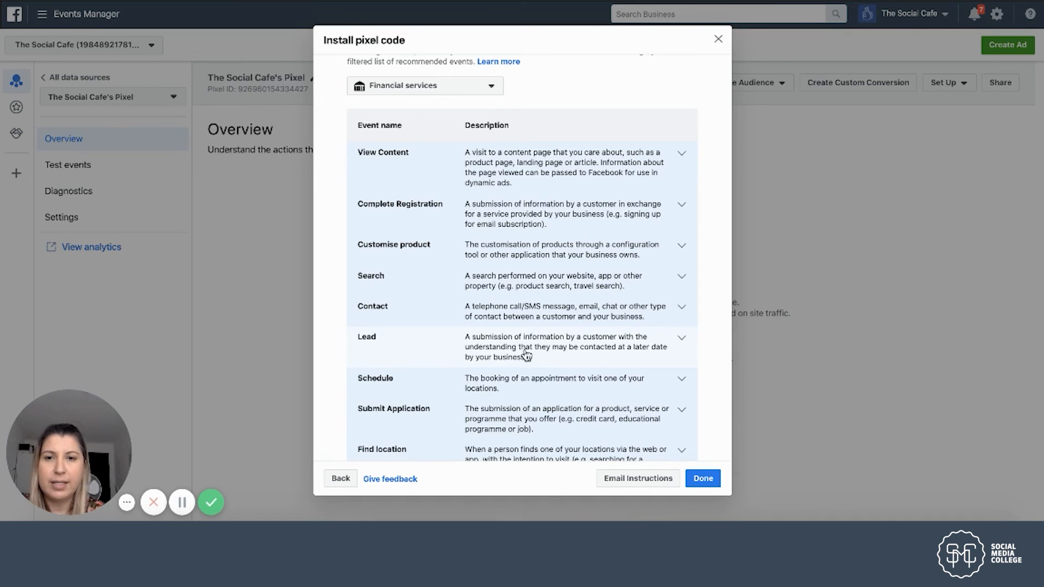
# Expand the Lead event, copy its page-load event code to the clipboard, and review the instructions for pasting and testing it
pyautogui.click(683, 340)
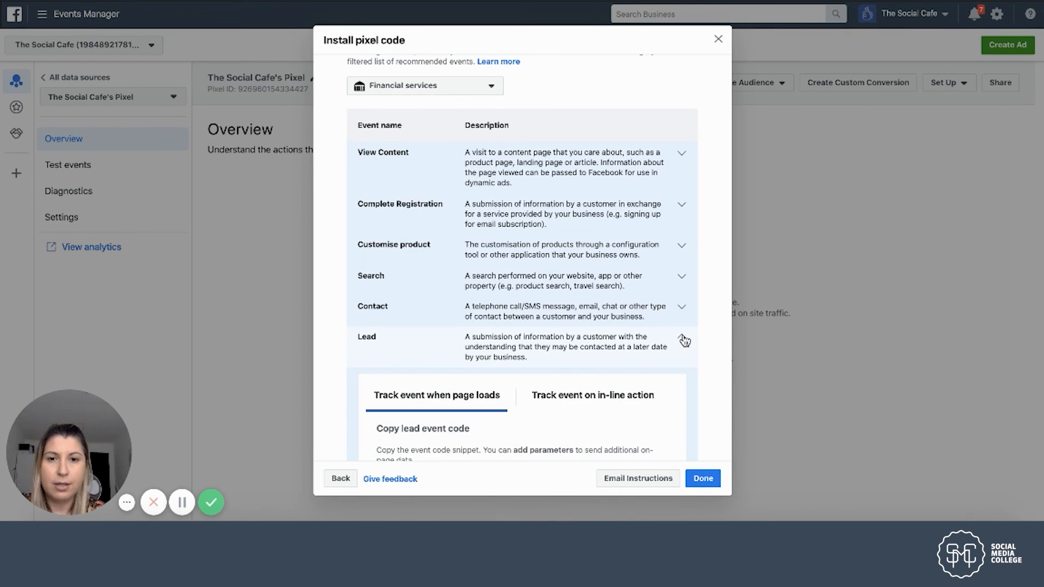
pyautogui.scroll(-2, 685, 341)
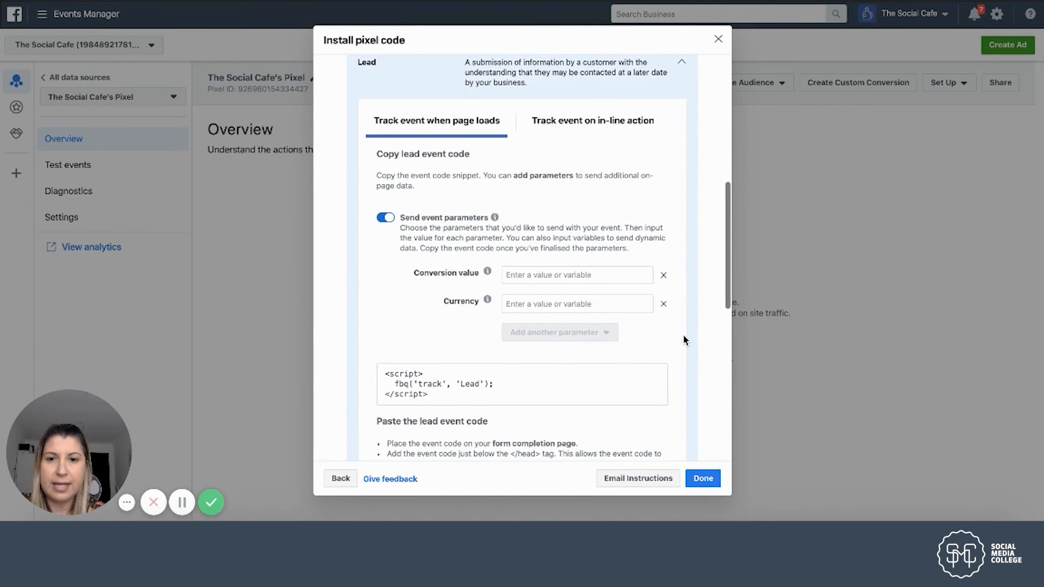
pyautogui.click(514, 402)
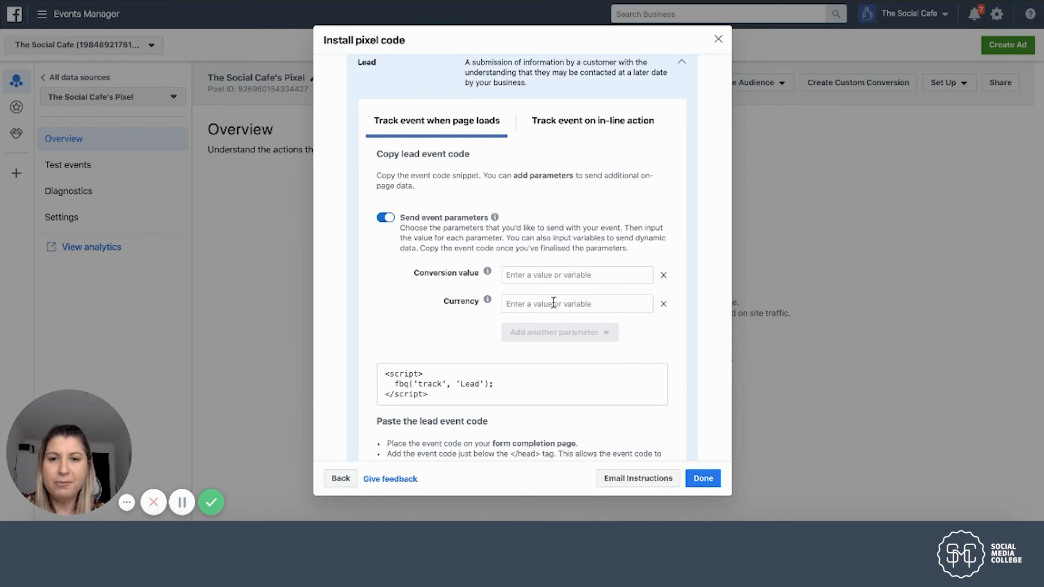
pyautogui.click(479, 388)
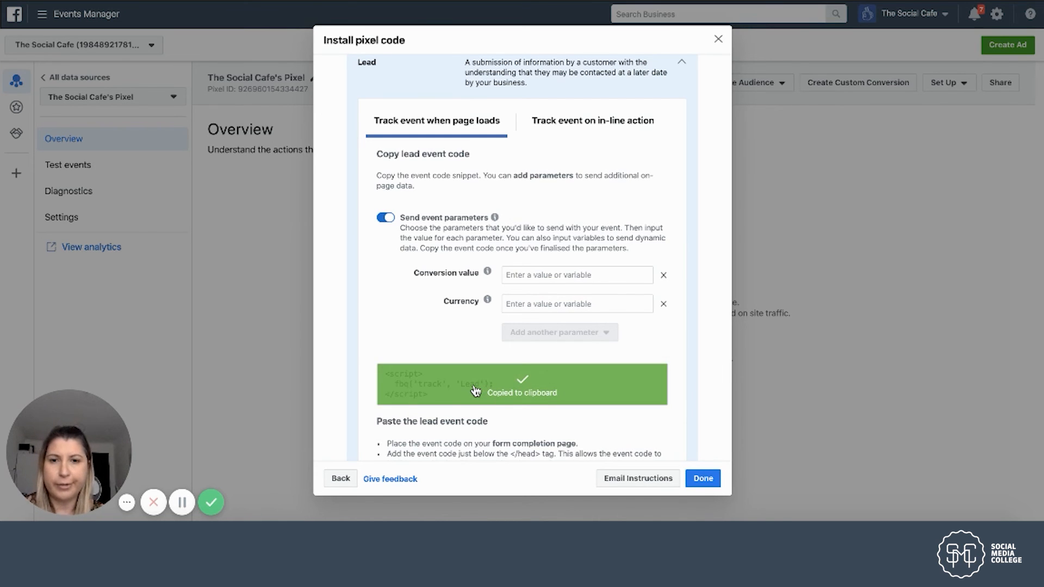
pyautogui.scroll(-4, 693, 367)
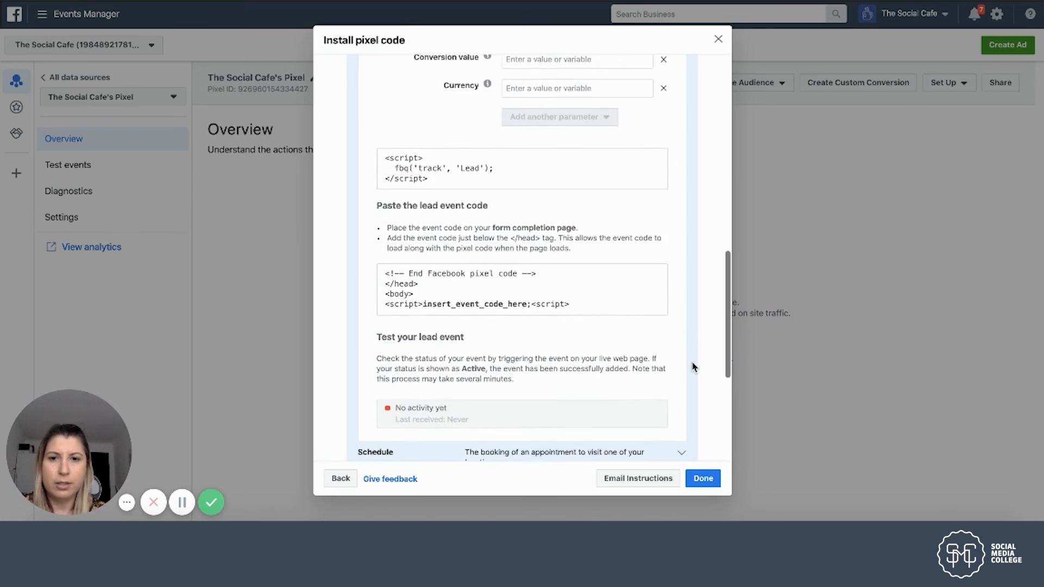
pyautogui.scroll(-2, 693, 366)
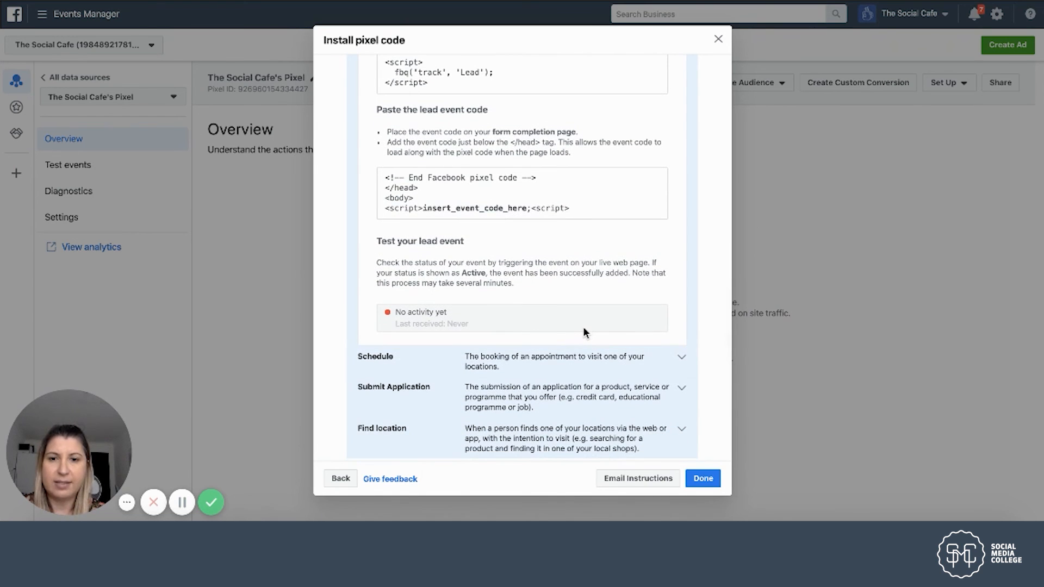
# Collapse the Lead event and look through the available business categories
pyautogui.scroll(9, 700, 270)
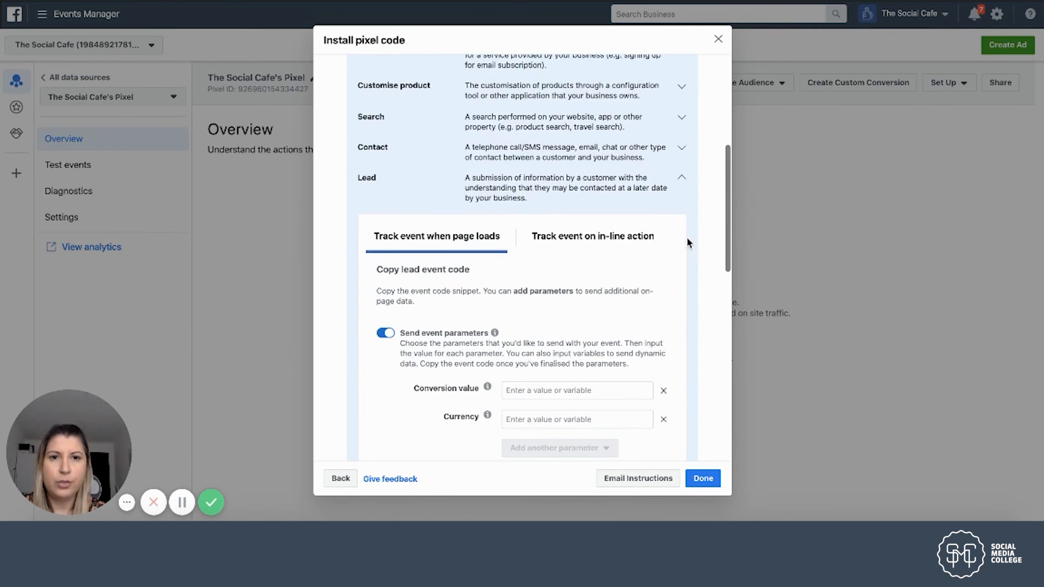
pyautogui.click(682, 179)
pyautogui.scroll(5, 431, 319)
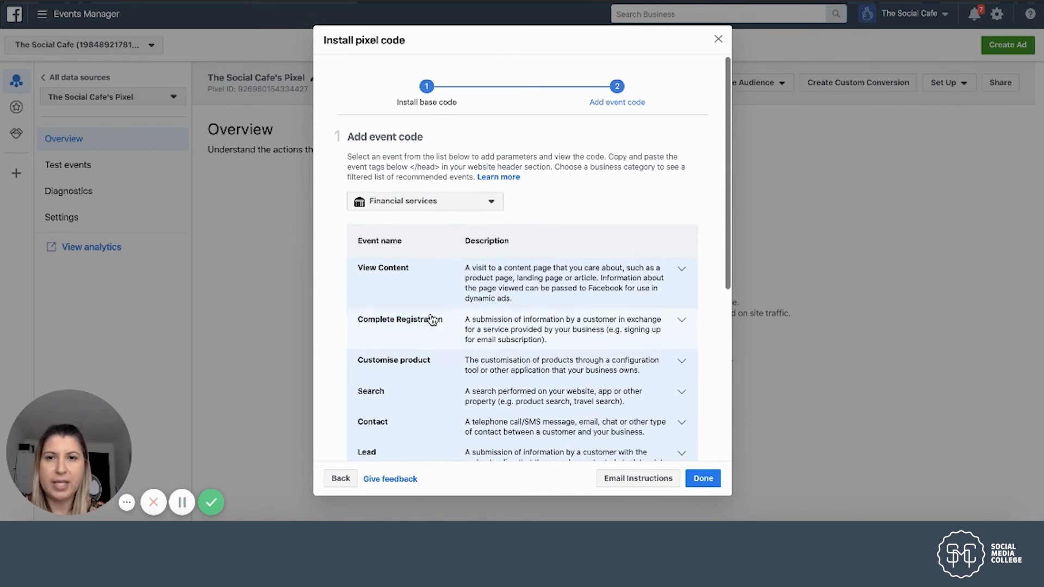
pyautogui.click(492, 204)
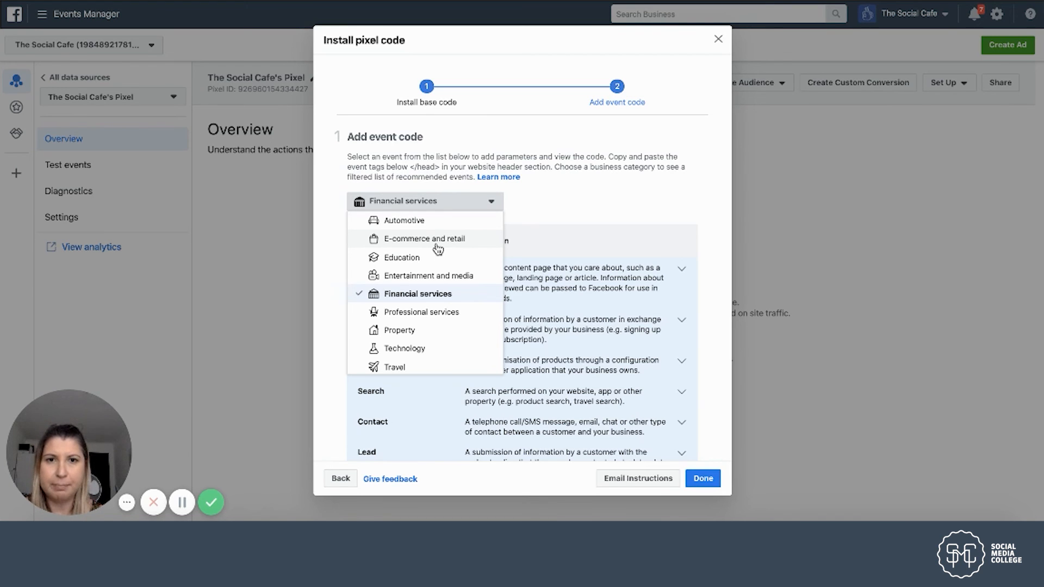
# Return from the event code page through the base code page to the choice of pixel installation methods
pyautogui.click(342, 478)
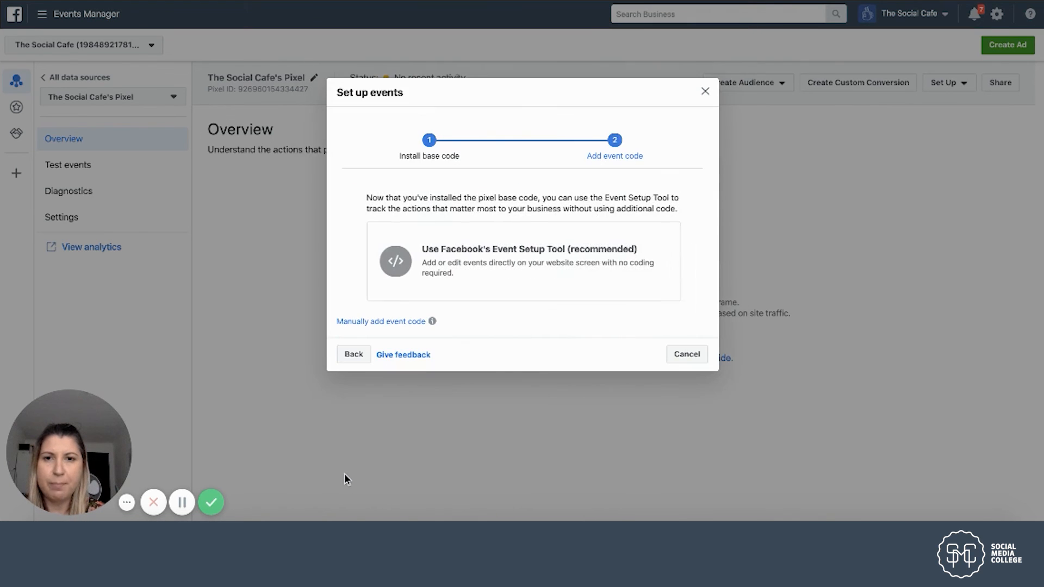
pyautogui.click(354, 354)
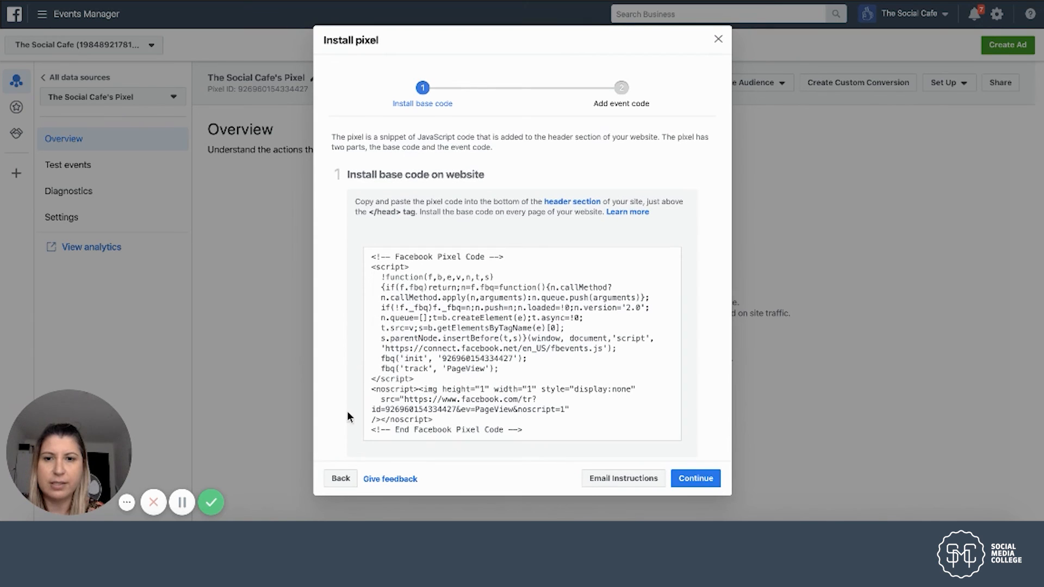
pyautogui.click(341, 480)
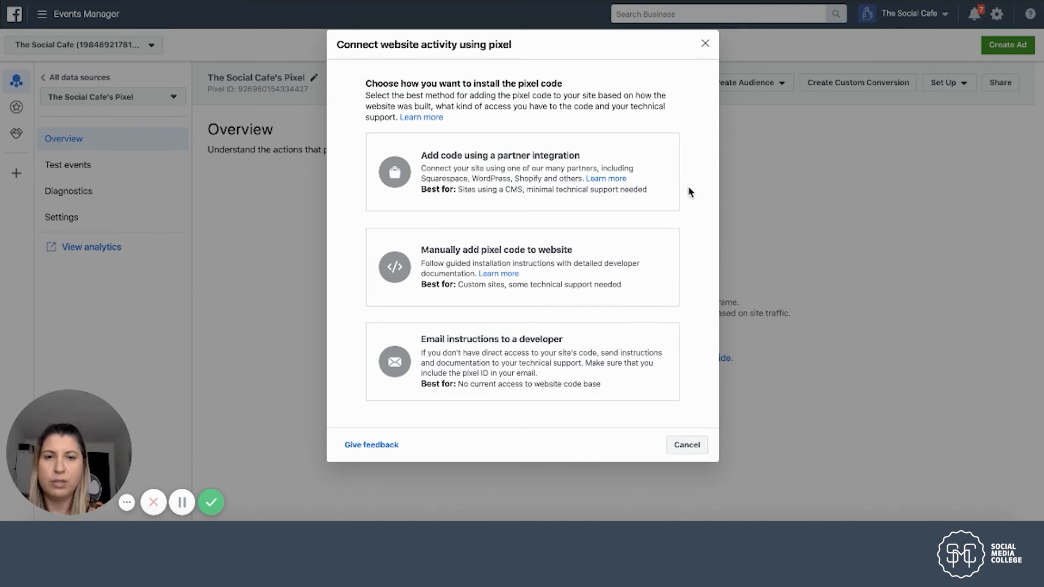
# Choose to add the pixel code using a partner integration and browse the supported partners
pyautogui.click(645, 156)
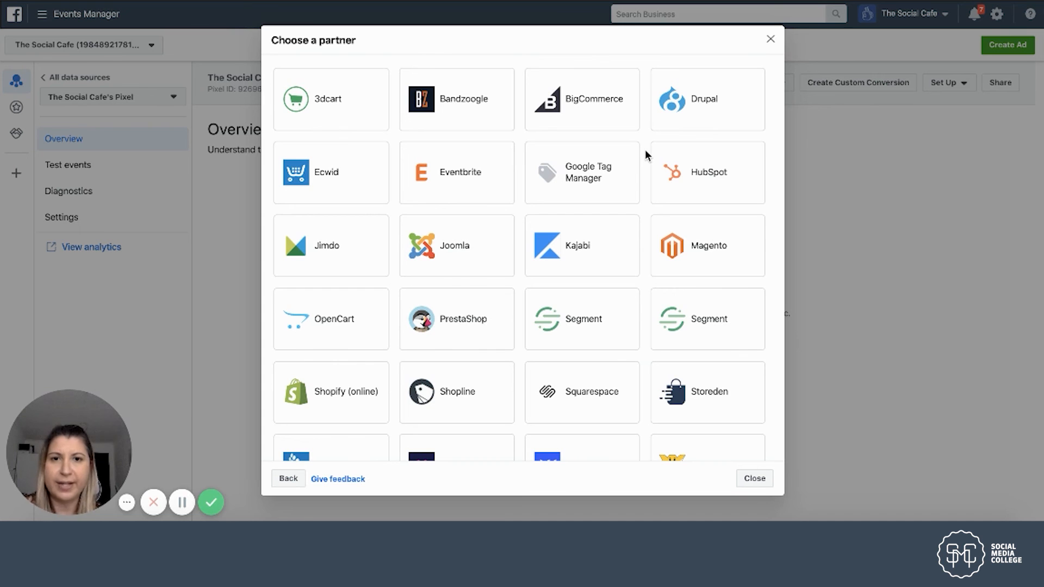
pyautogui.scroll(-3, 646, 299)
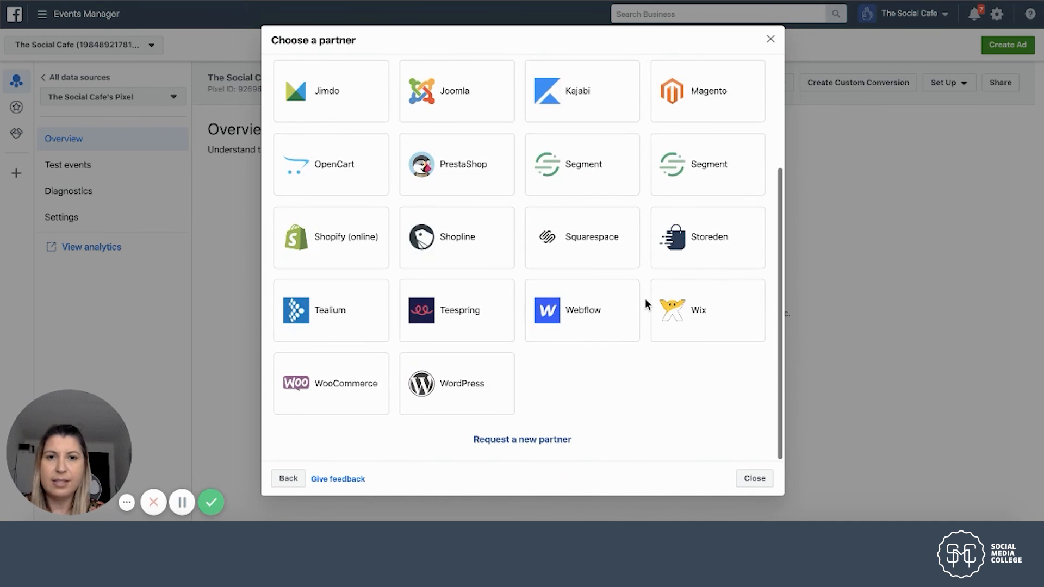
pyautogui.scroll(3, 645, 298)
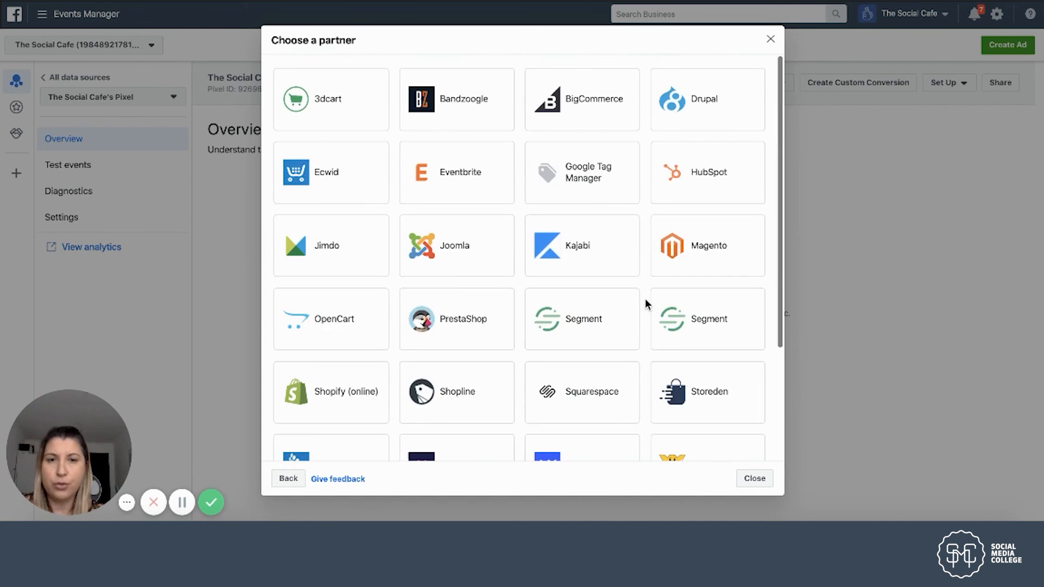
pyautogui.scroll(-1, 638, 342)
pyautogui.scroll(-2, 638, 347)
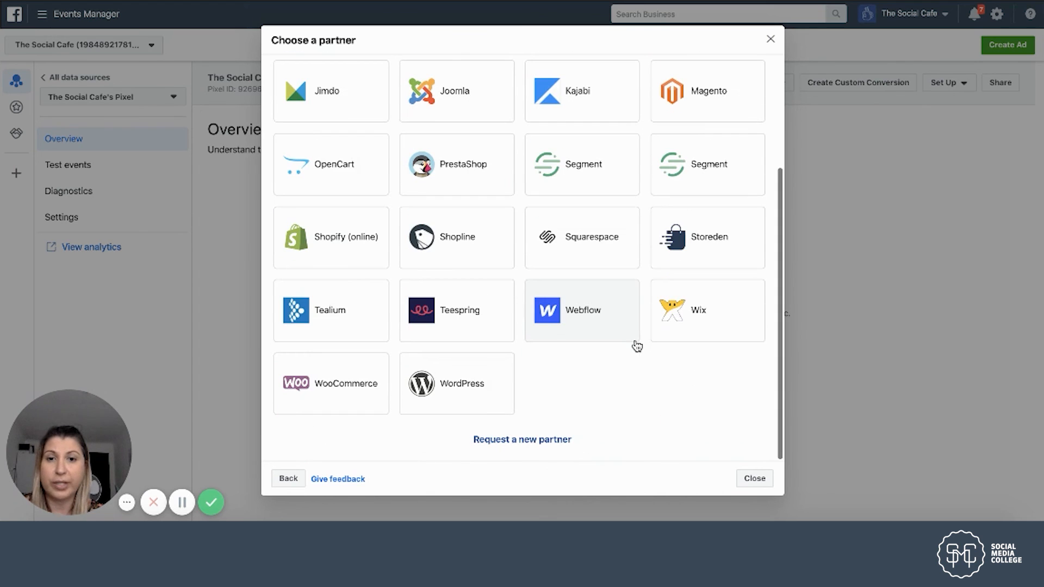
# Start the WordPress integration with advanced matching left on and download the Facebook pixel plugin zip file
pyautogui.click(482, 380)
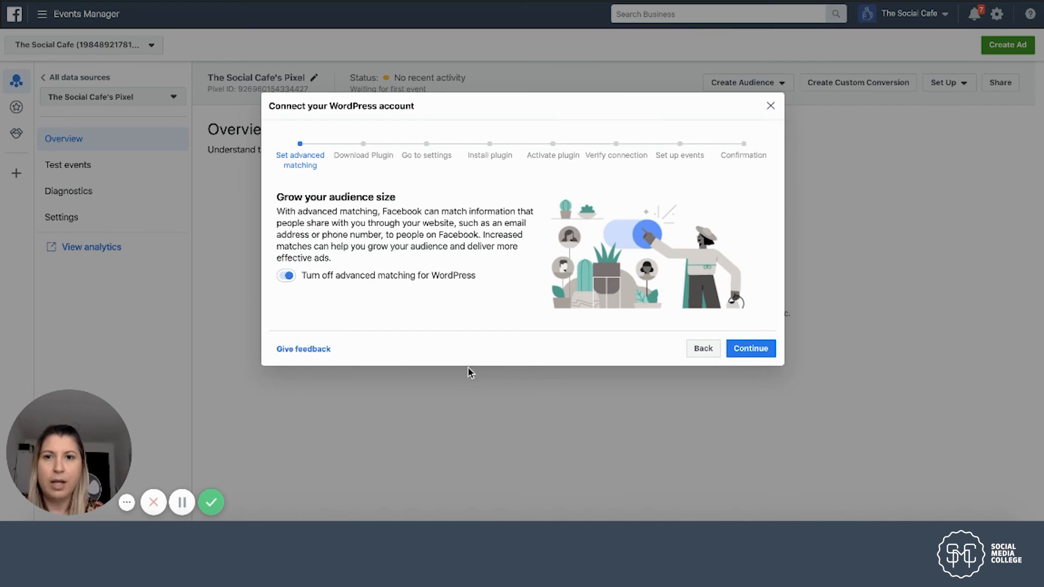
pyautogui.click(753, 349)
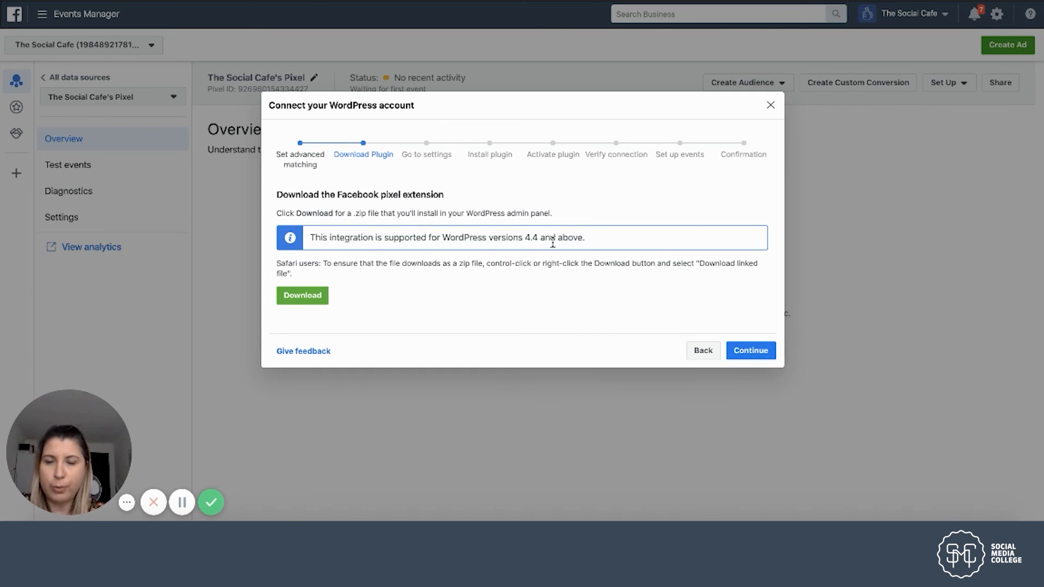
pyautogui.click(315, 295)
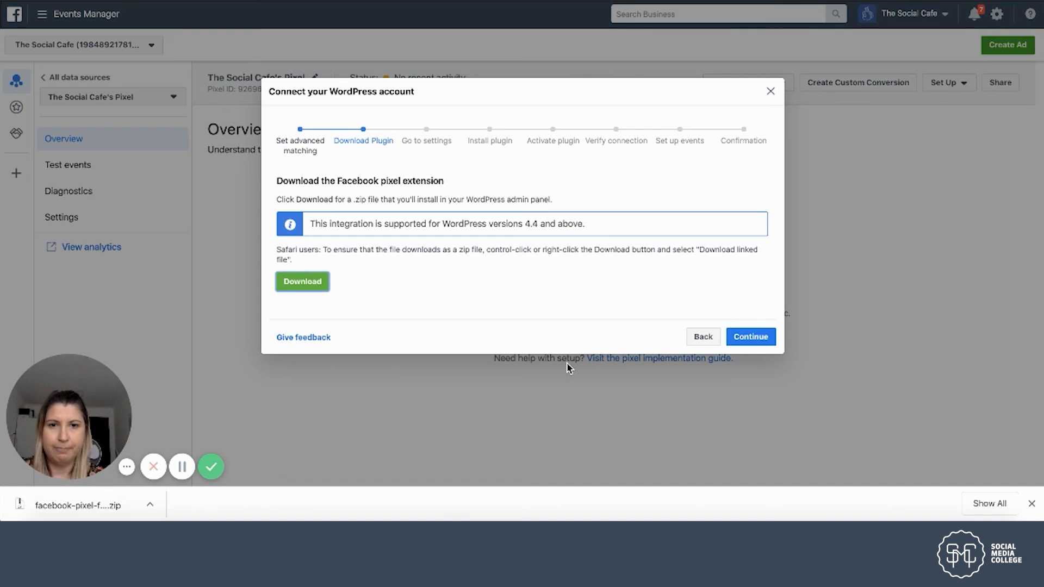
# Review the WordPress setup instructions for opening the plugin settings, installing the plugin and activating it
pyautogui.click(751, 338)
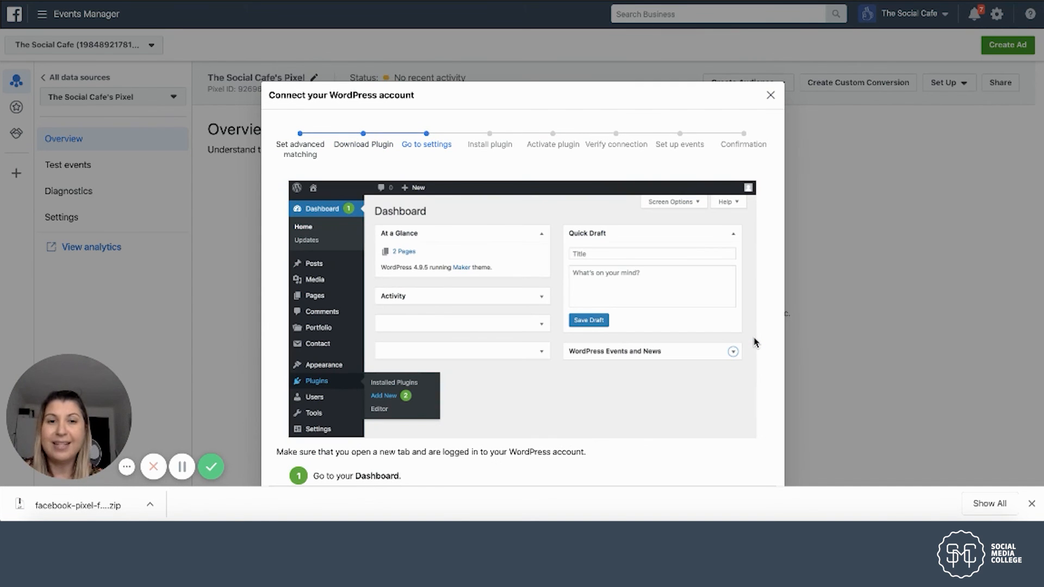
pyautogui.scroll(-2, 755, 303)
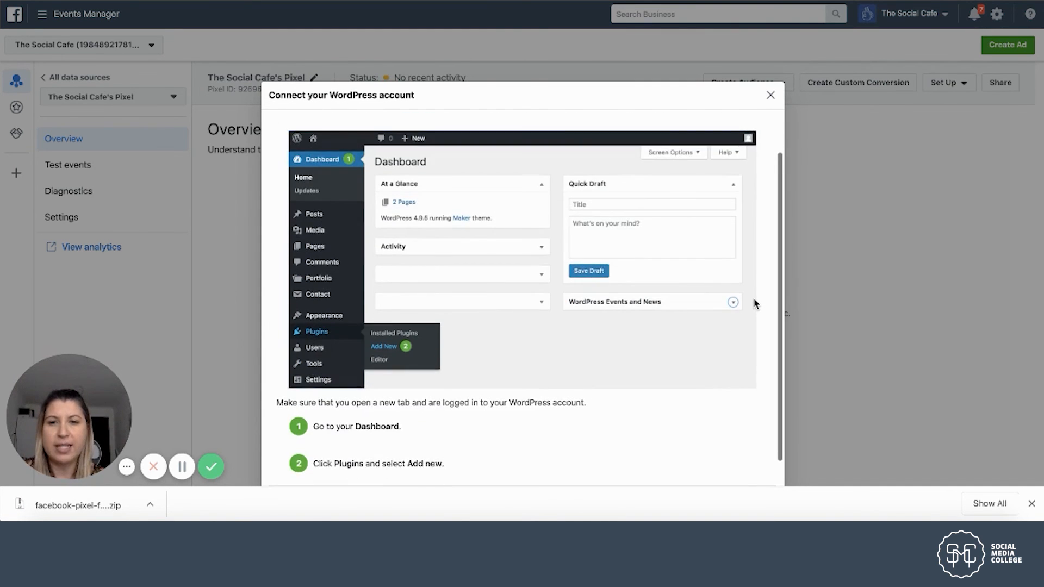
pyautogui.scroll(-2, 755, 303)
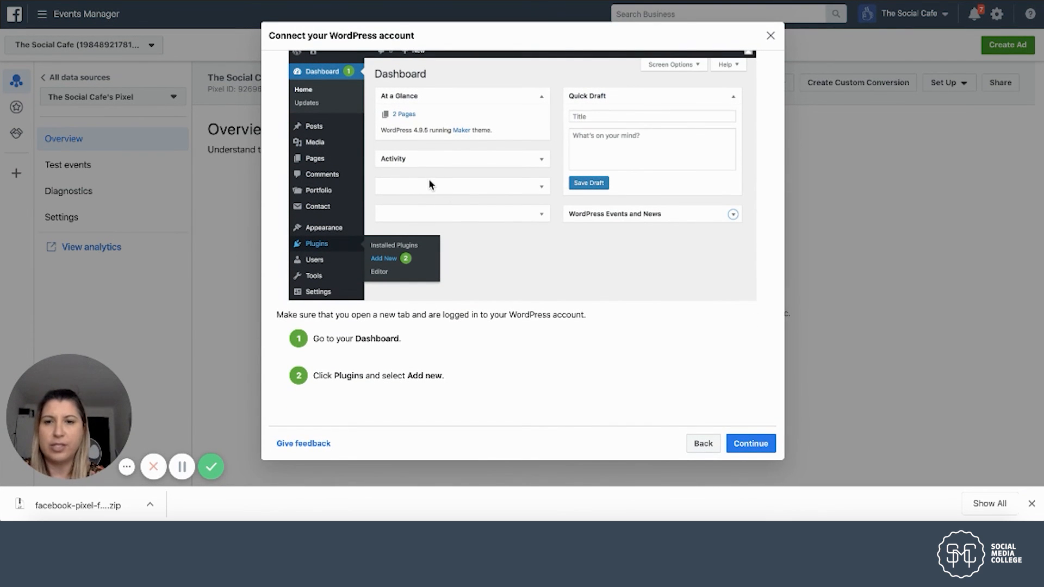
pyautogui.click(751, 447)
pyautogui.scroll(-3, 515, 228)
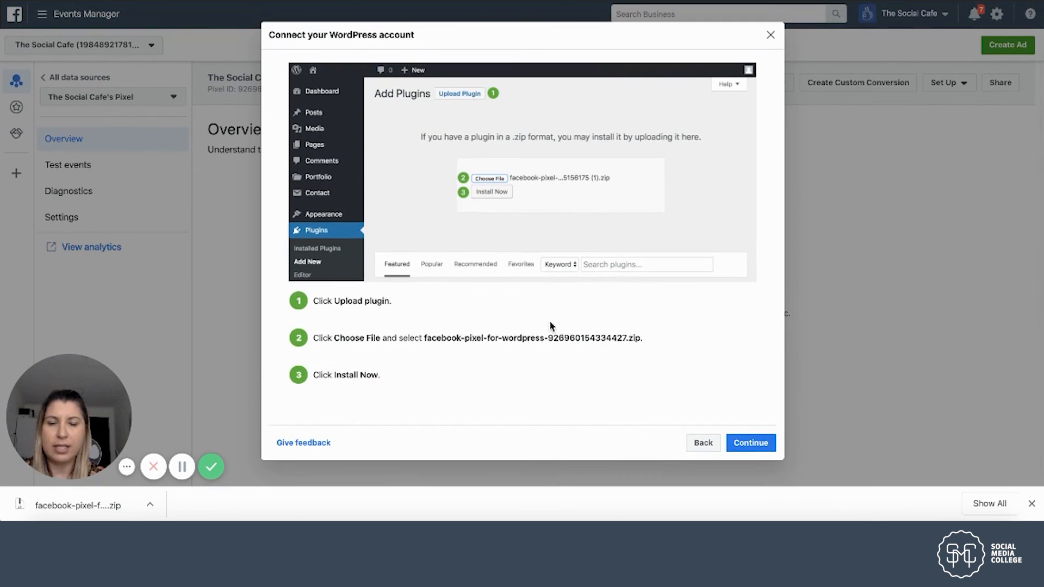
pyautogui.click(750, 442)
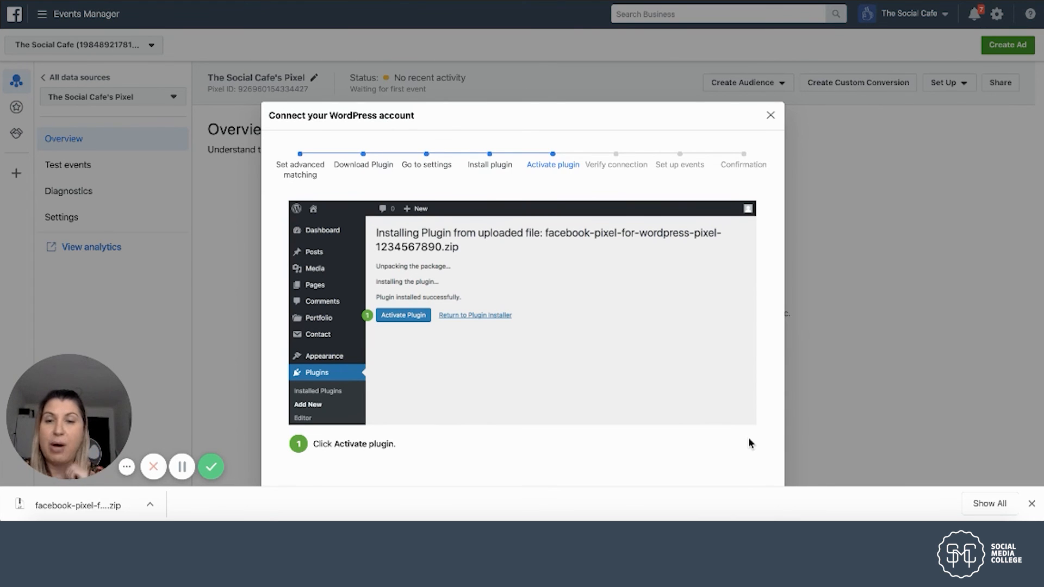
pyautogui.scroll(-2, 512, 330)
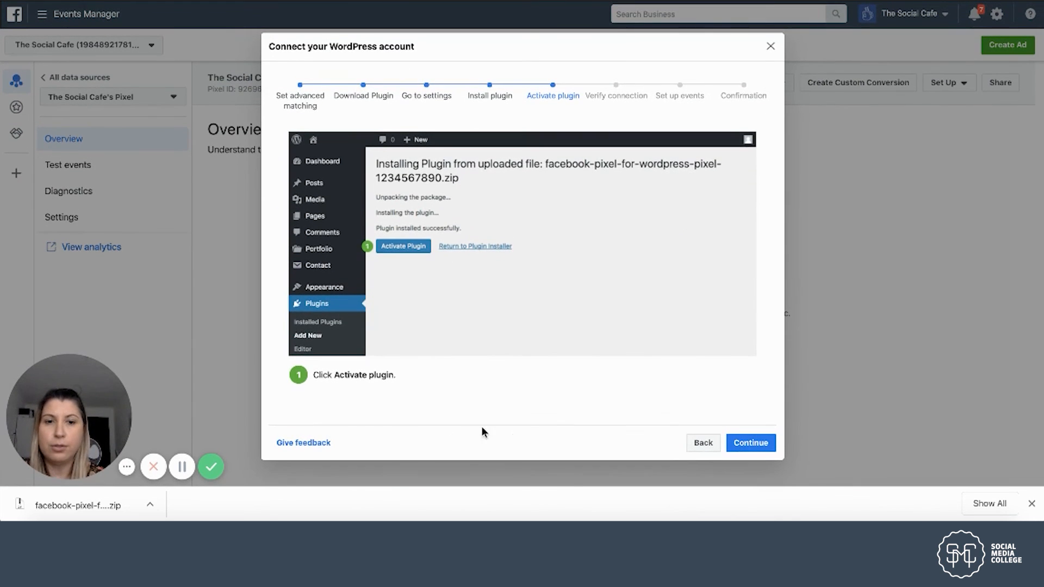
# Go back through the WordPress setup stages to the list of integration partners
pyautogui.click(699, 443)
pyautogui.click(699, 443)
pyautogui.click(699, 442)
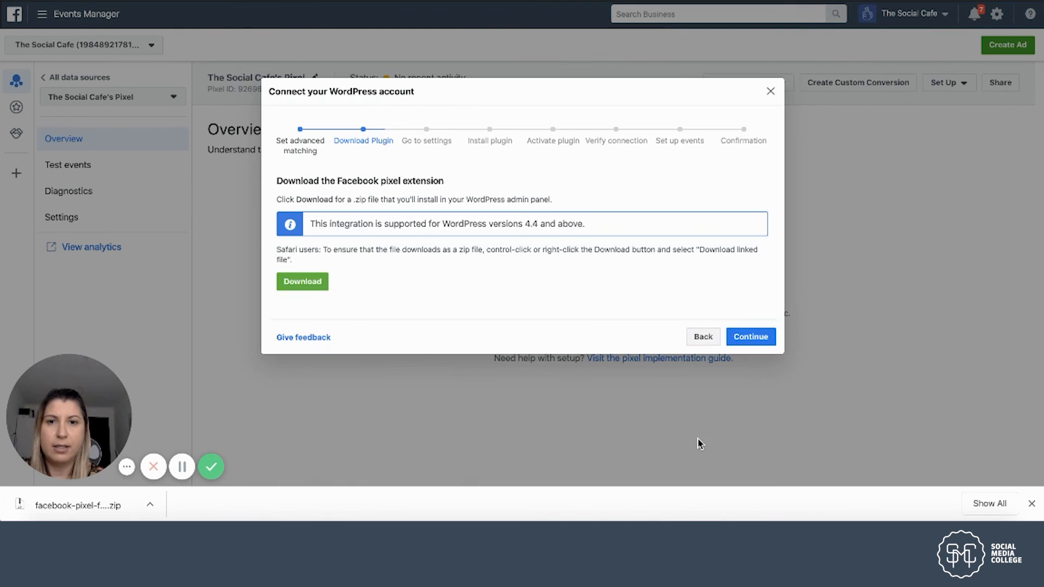
pyautogui.click(702, 336)
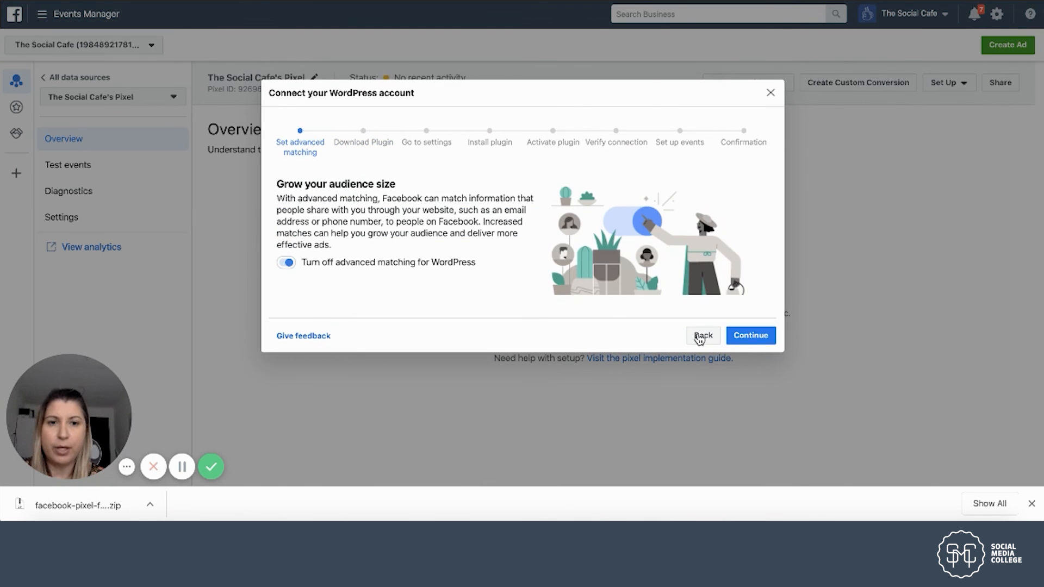
pyautogui.click(701, 336)
# View the first HubSpot integration stage, look over the partner list again and return to the installation methods
pyautogui.click(705, 175)
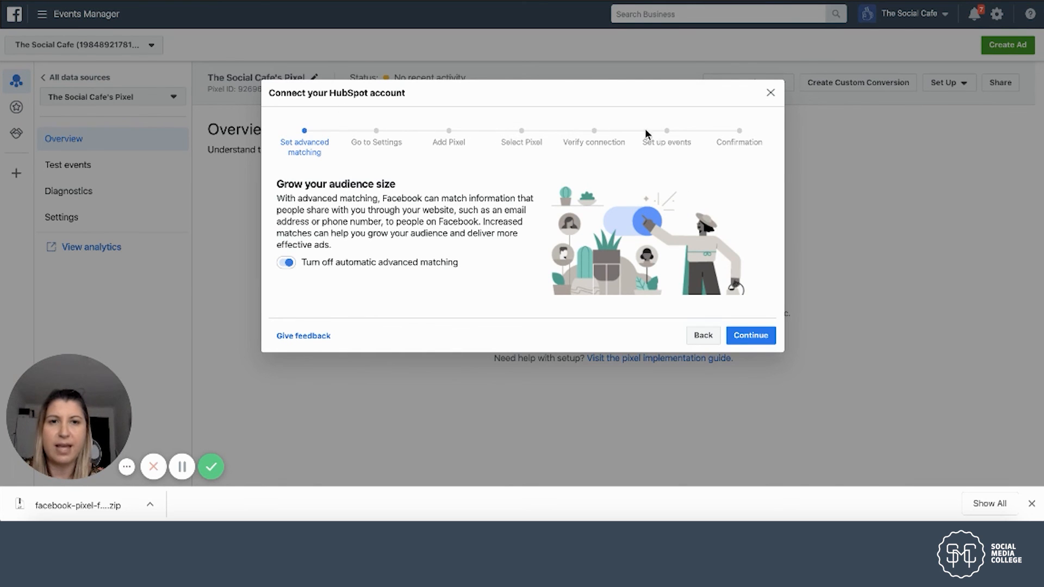
pyautogui.click(706, 334)
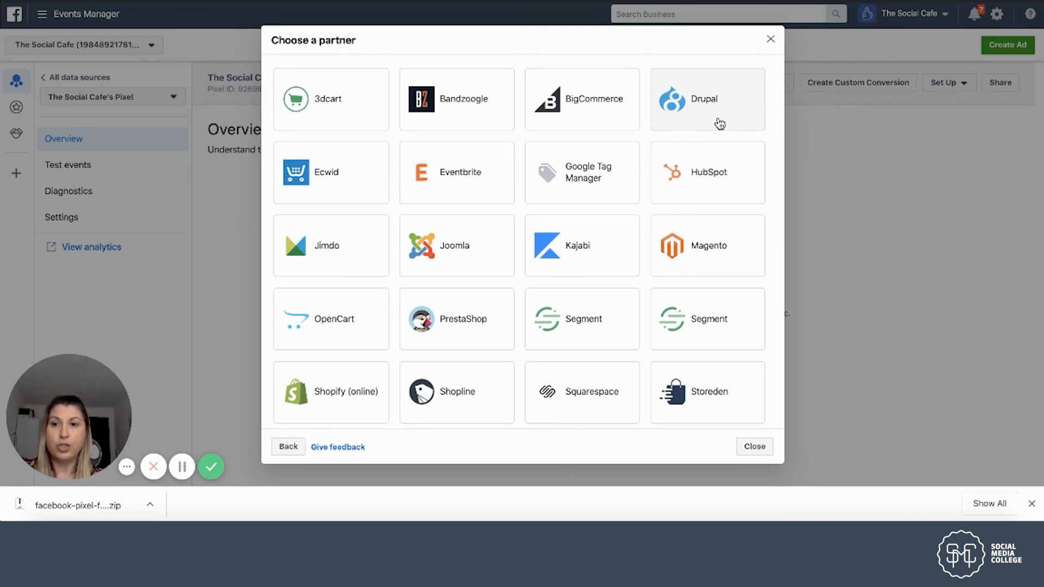
pyautogui.scroll(-5, 717, 123)
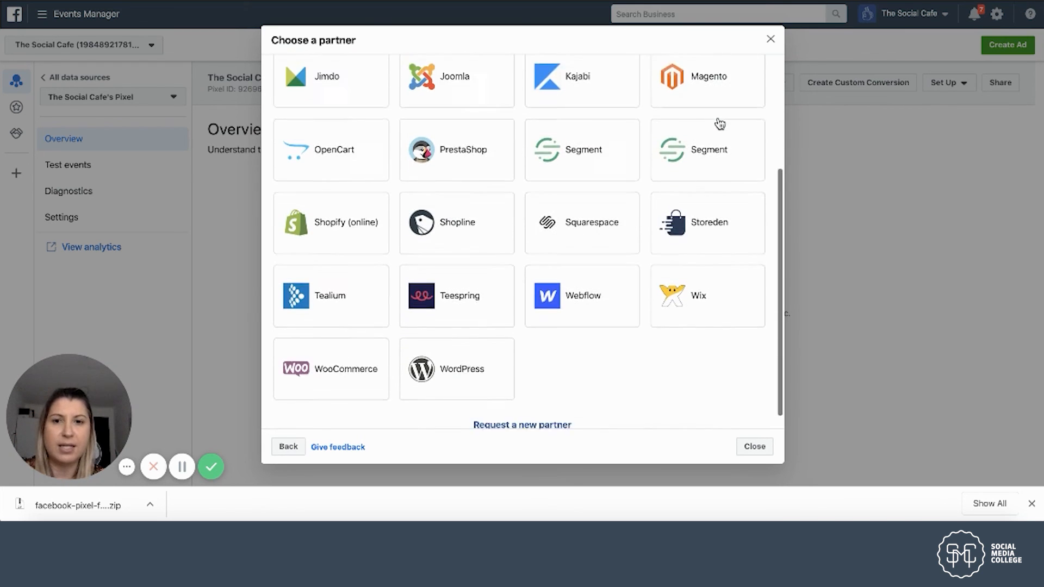
pyautogui.click(281, 447)
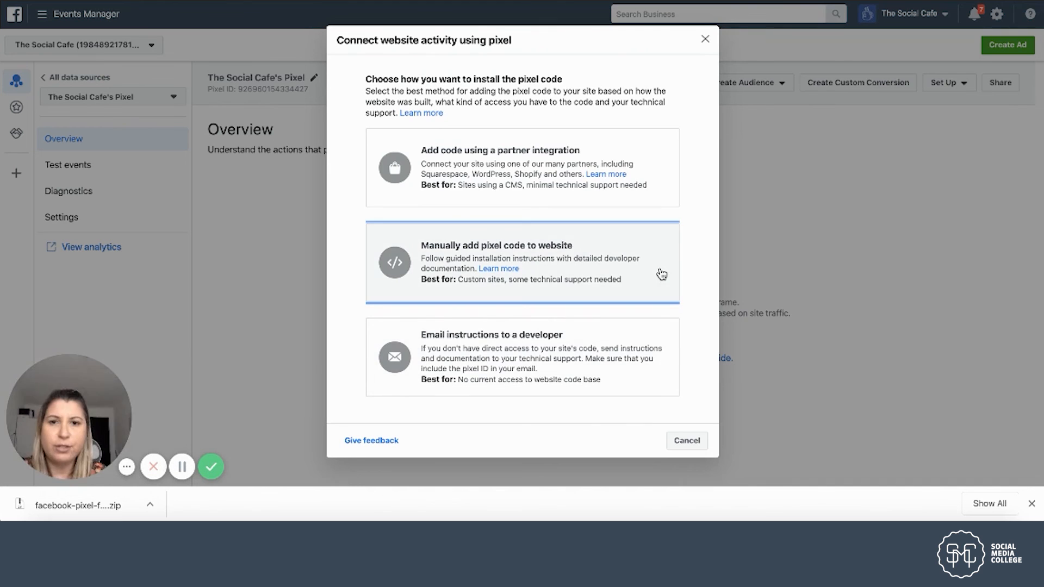
pyautogui.click(662, 274)
pyautogui.scroll(-10, 625, 184)
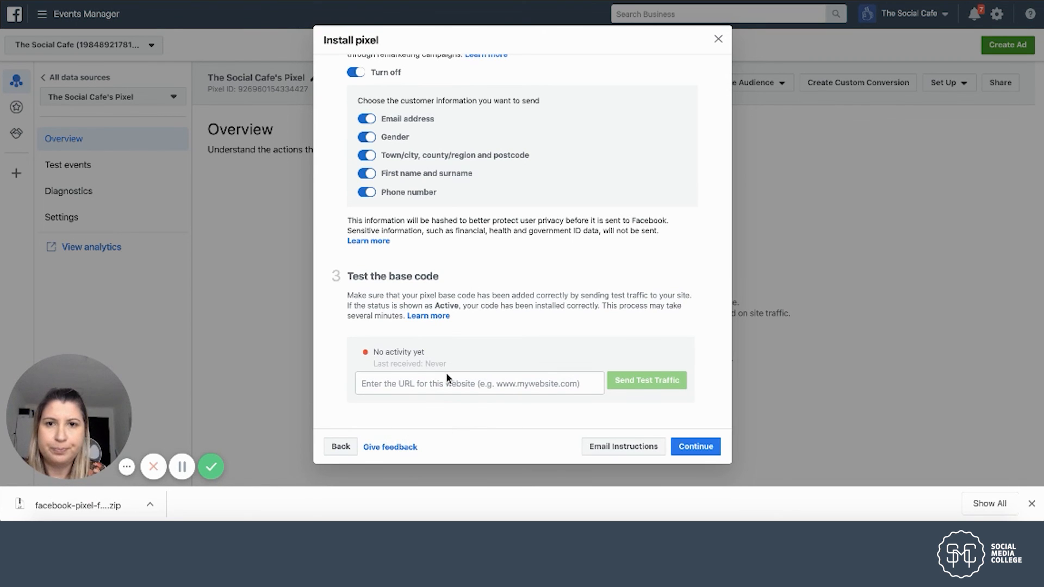
pyautogui.click(341, 448)
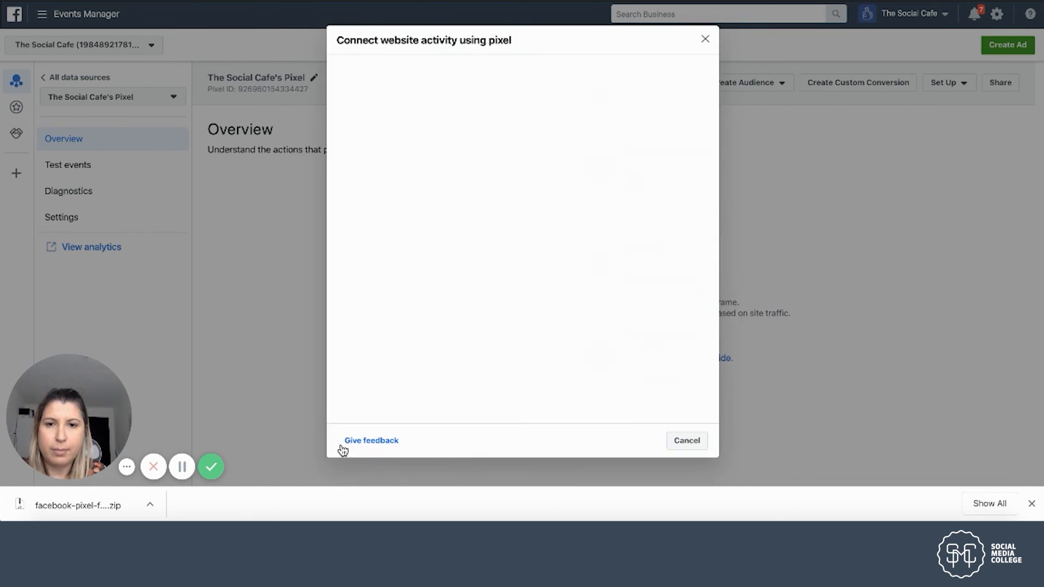
# Choose to add the pixel code manually, continue past the base code and open the manual event code setup
pyautogui.click(579, 274)
pyautogui.scroll(-3, 581, 274)
pyautogui.click(688, 447)
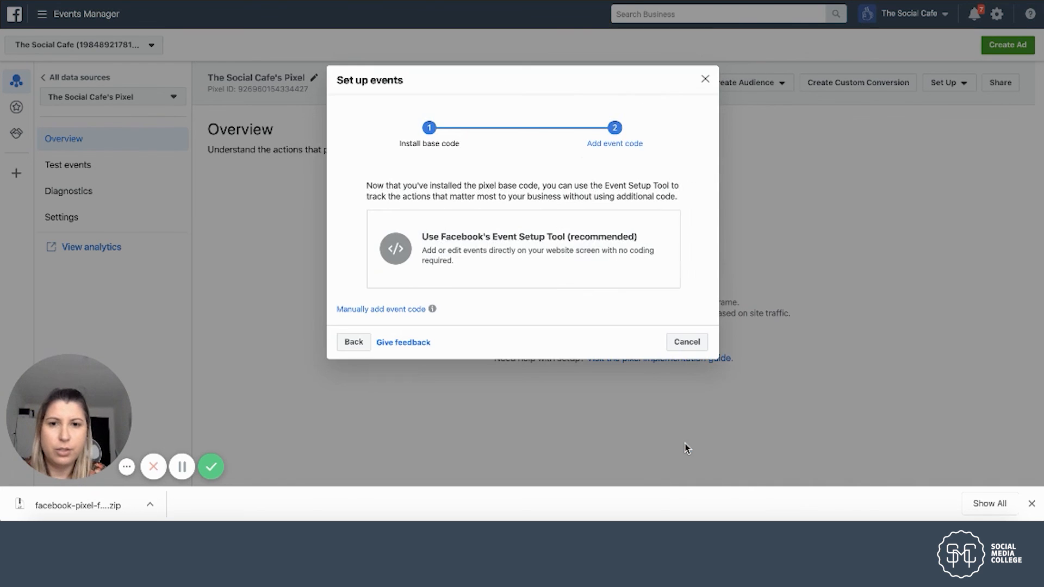
pyautogui.click(405, 311)
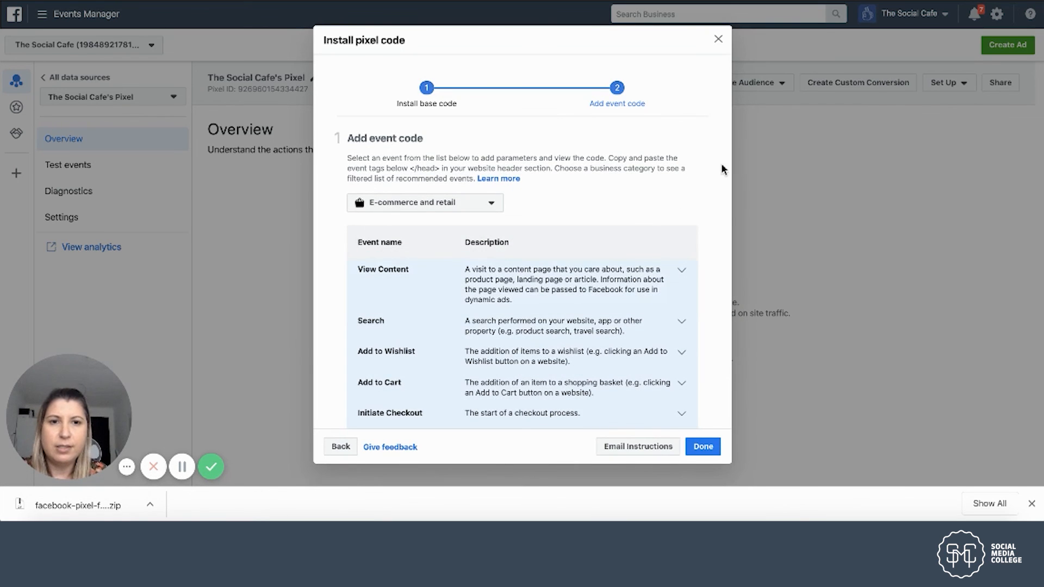
# Look over the E-commerce and retail events, and change the business category to Financial services
pyautogui.scroll(-8, 711, 193)
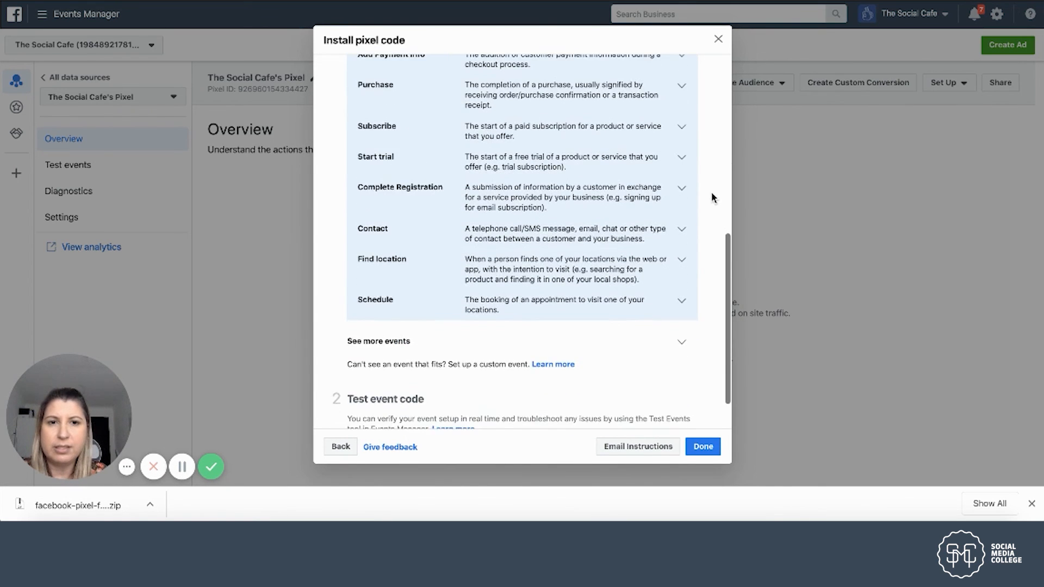
pyautogui.scroll(8, 711, 191)
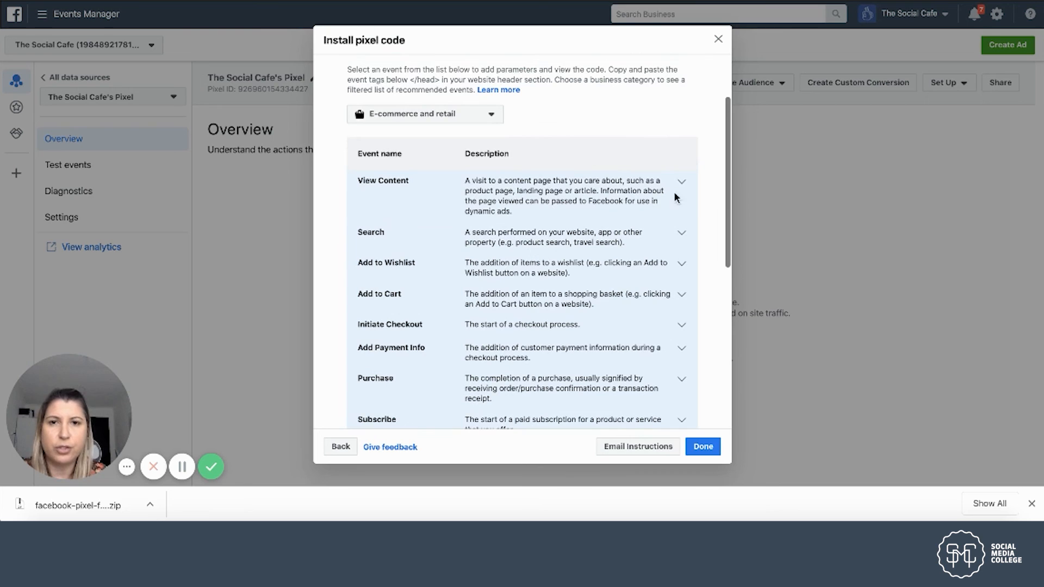
pyautogui.click(495, 115)
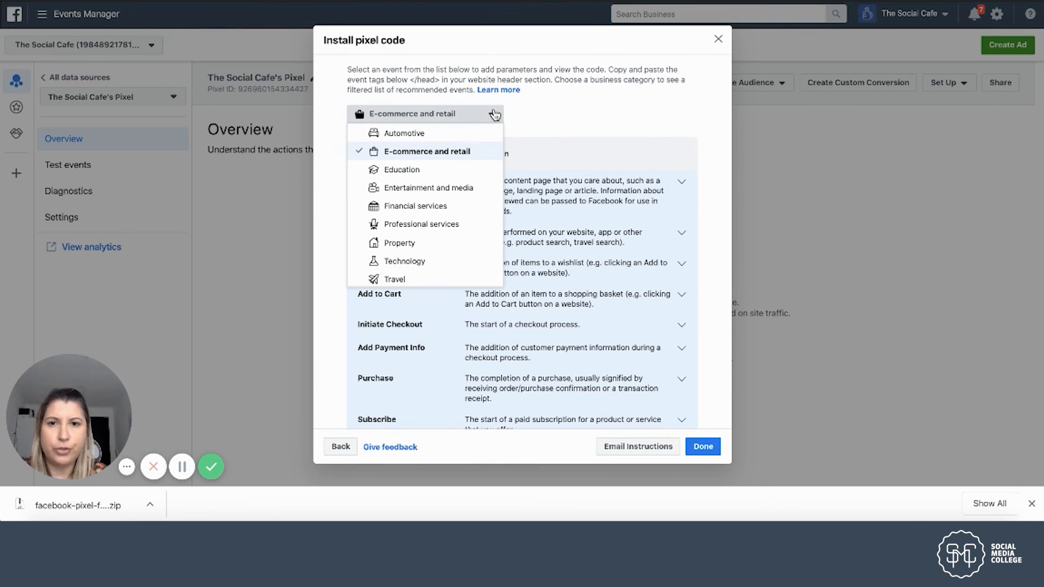
pyautogui.click(450, 207)
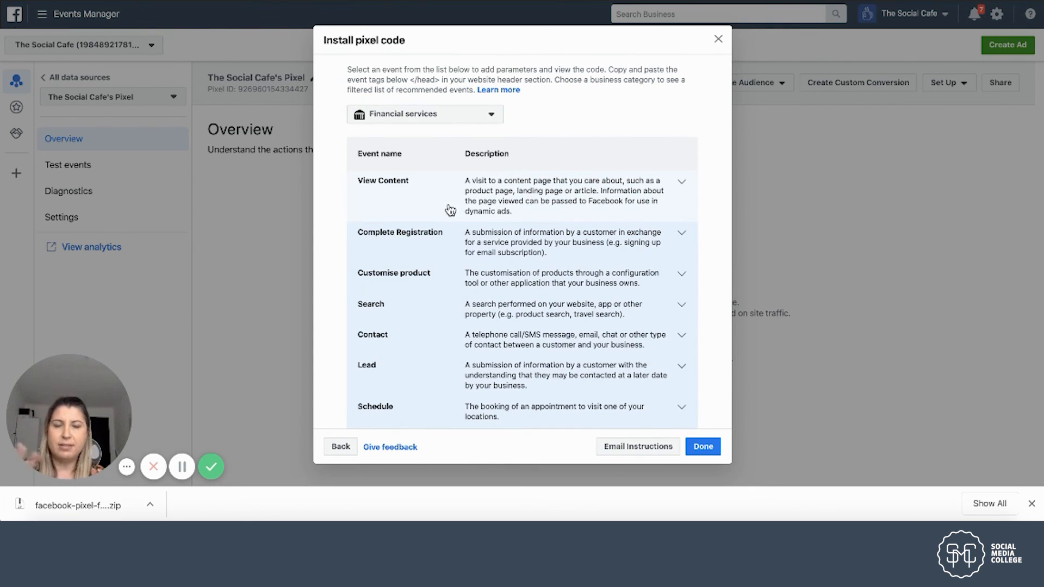